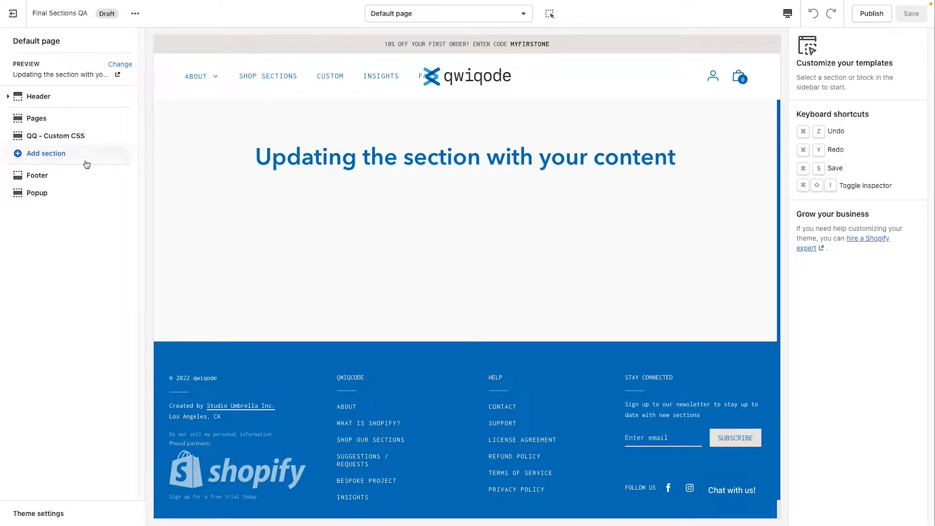
Step: Add the QQ - Alternative Carousel section to the page by searching for "altern"
left_click(46, 153)
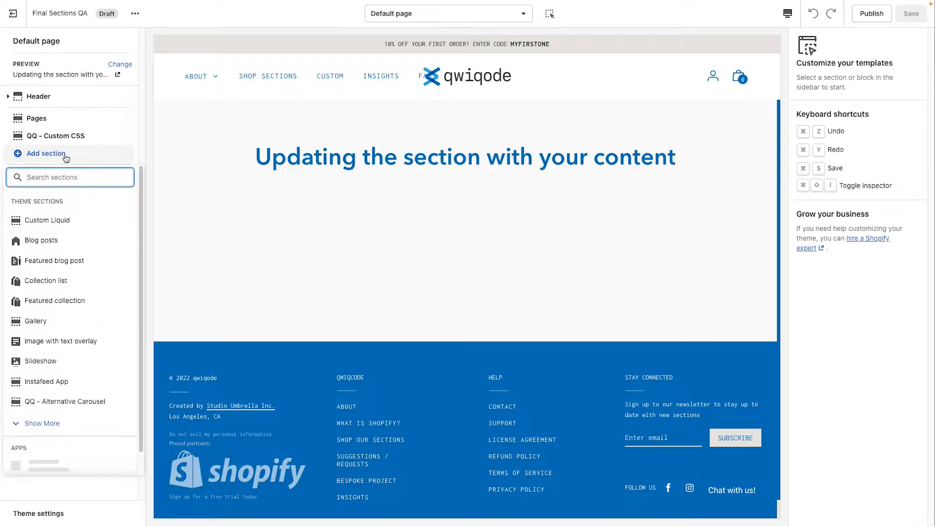
type("altern")
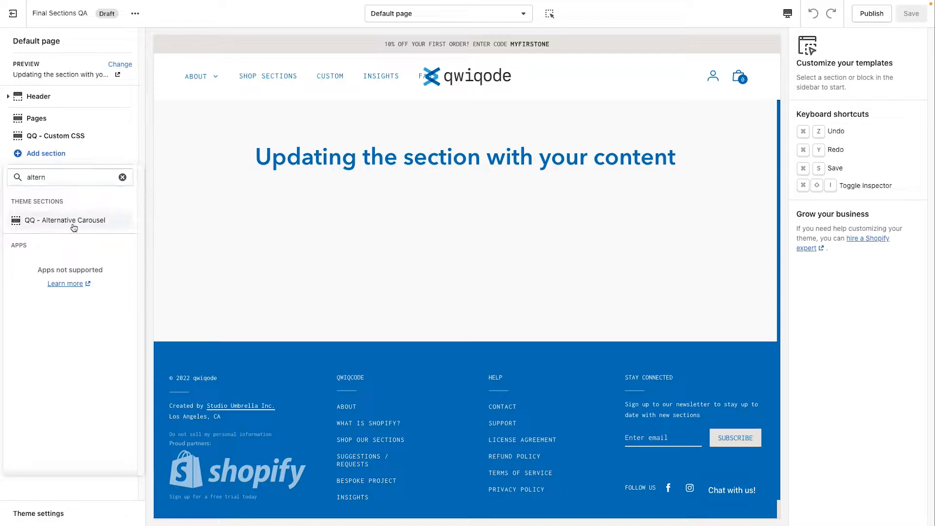
left_click(77, 225)
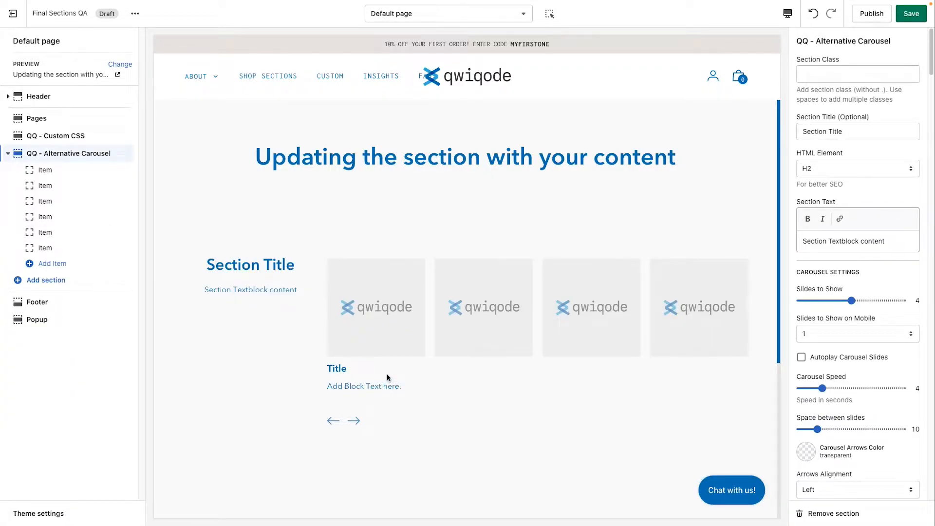
Step: Set the first carousel item's block image to the photo of the person in the brown hat
scroll(387, 377, "down", 1)
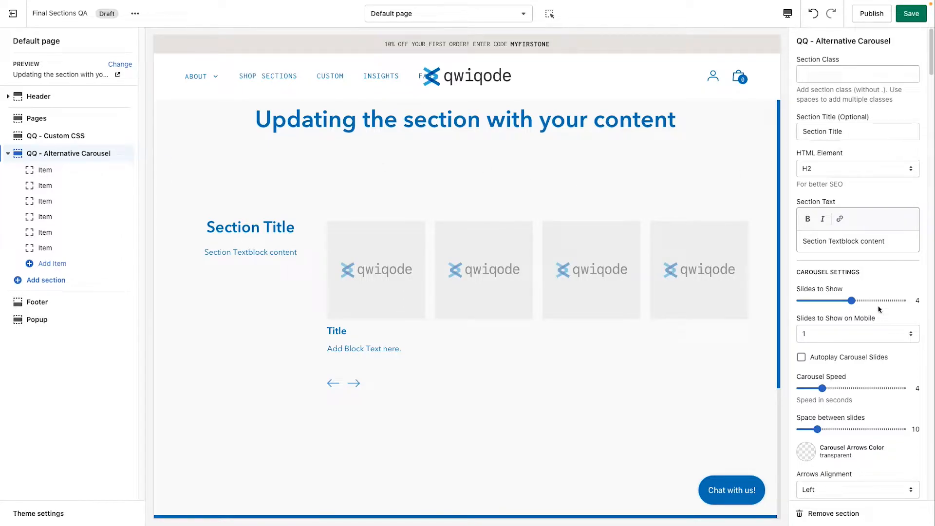
left_click(75, 176)
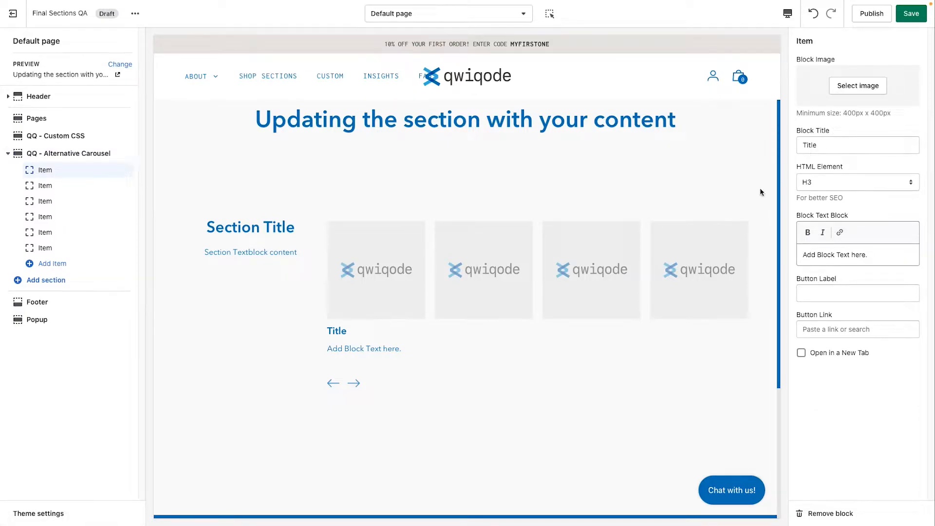
left_click(859, 88)
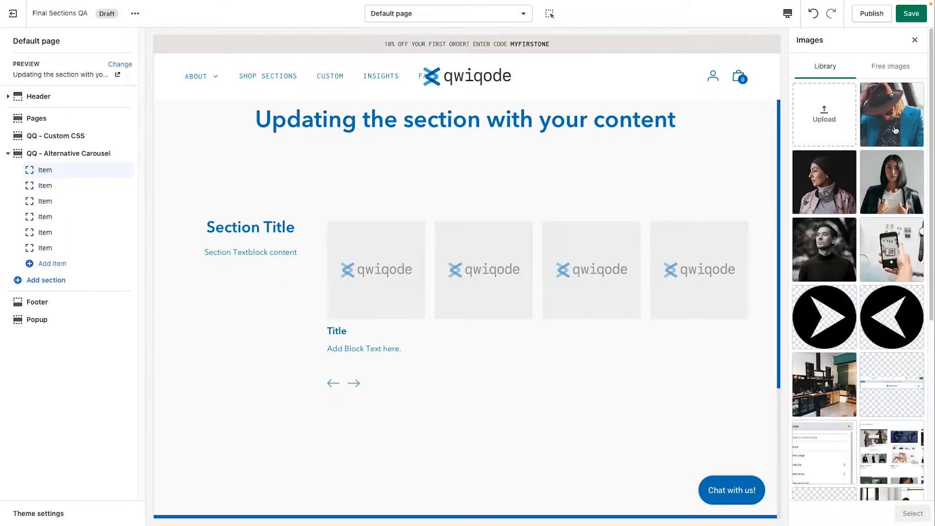
left_click(895, 130)
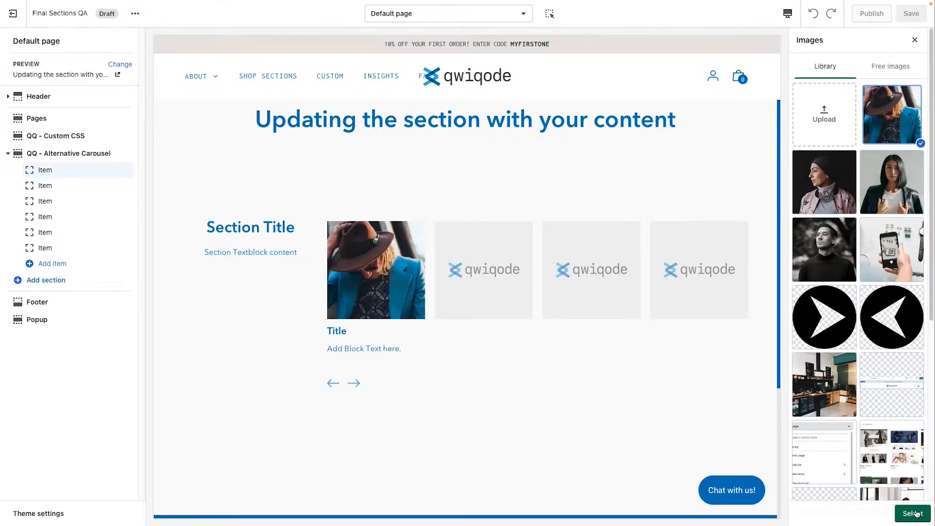
left_click(913, 513)
Step: Change the first item's block title to Title1
left_click(833, 292)
type("1")
scroll(833, 360, "down", 1)
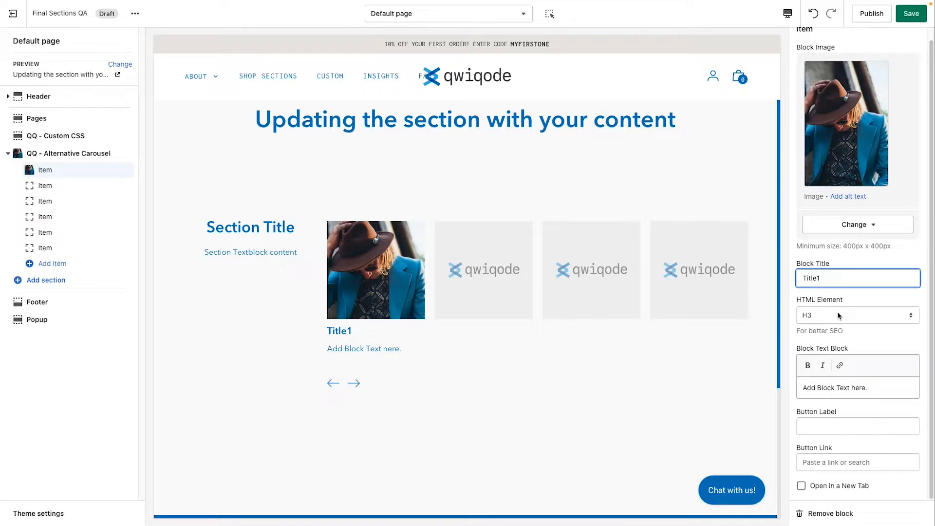
Step: Try H6 and H2 as the block title's HTML element, then set it back to H3
left_click(812, 319)
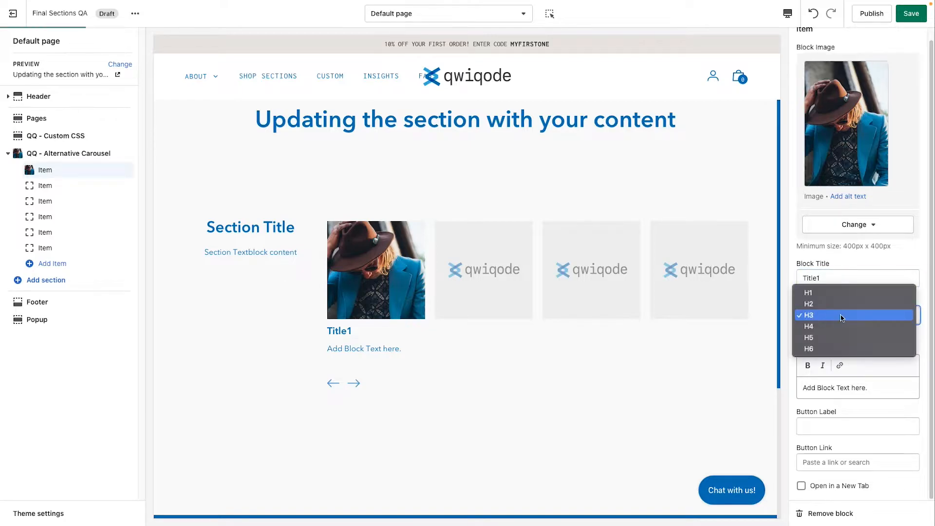
left_click(840, 348)
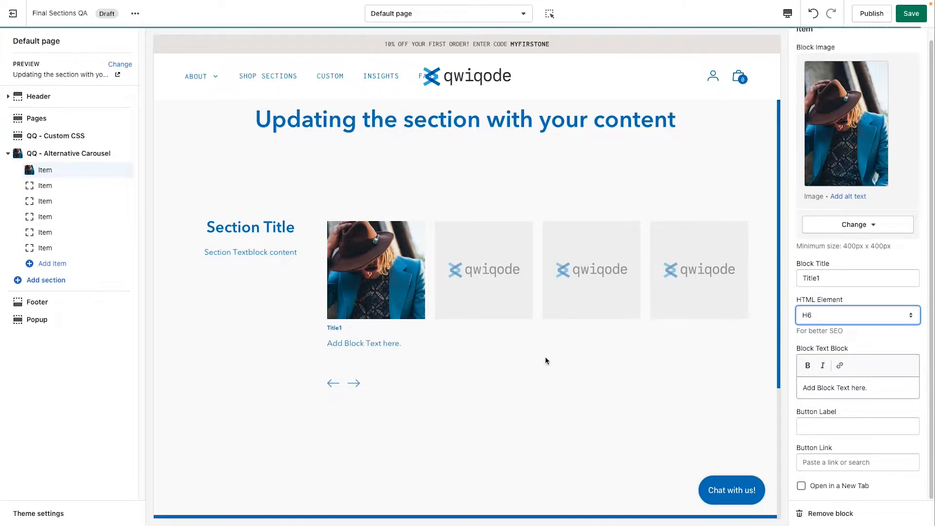
left_click(830, 317)
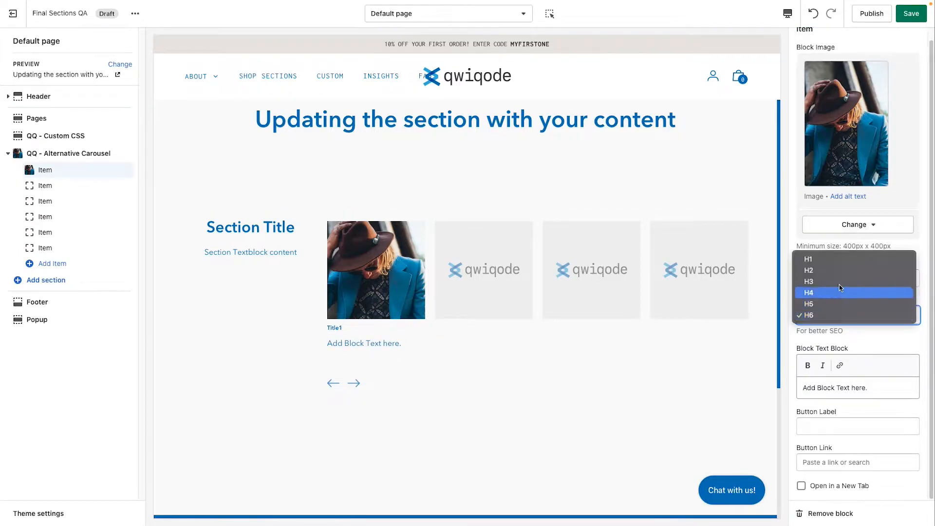
left_click(839, 270)
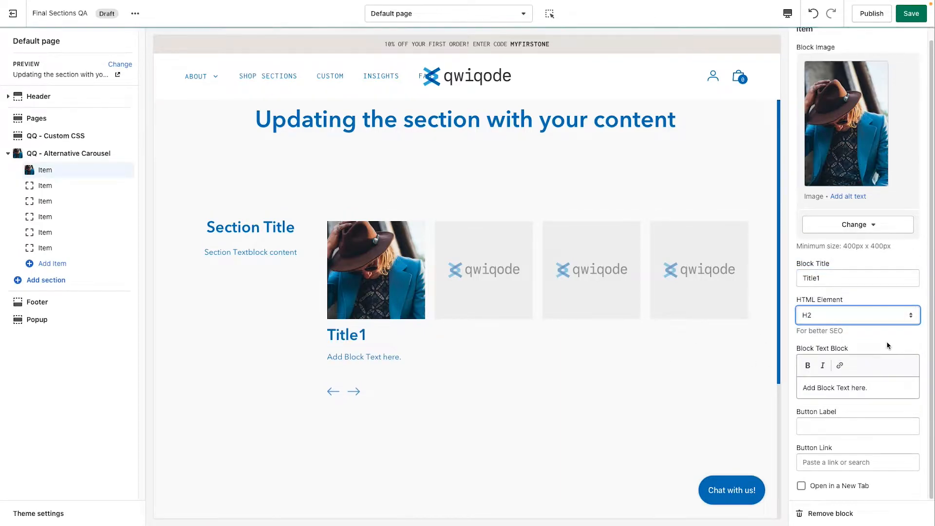
left_click(862, 317)
left_click(858, 328)
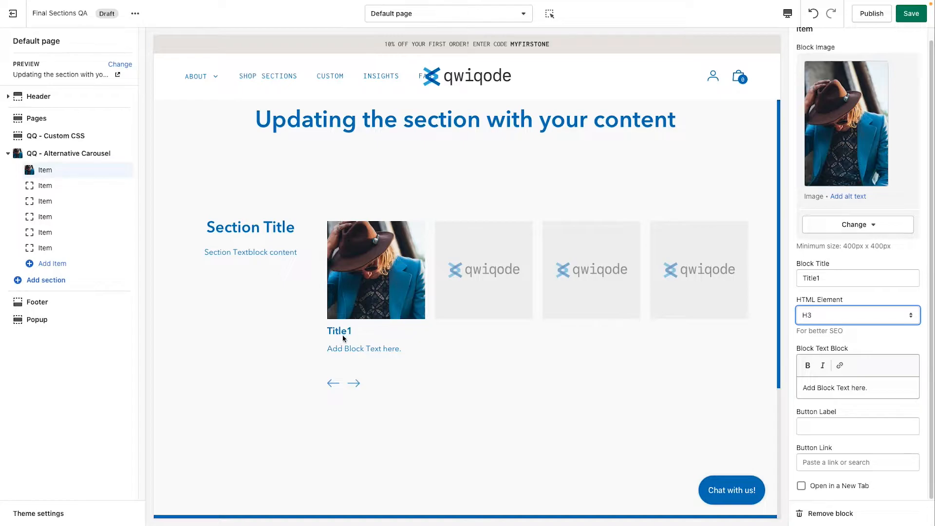
Step: Copy the first item's block text and paste it twice to lengthen the text
left_click(878, 340)
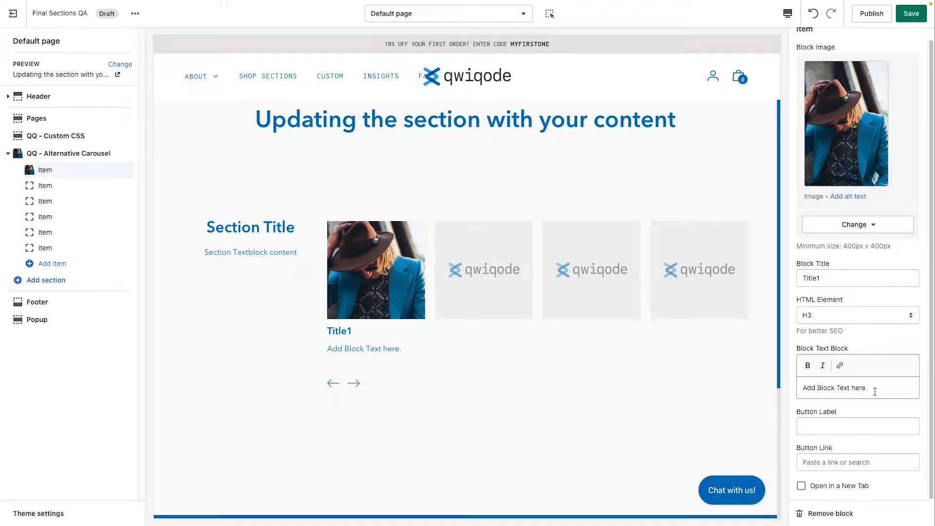
left_click_drag(876, 390, 712, 388)
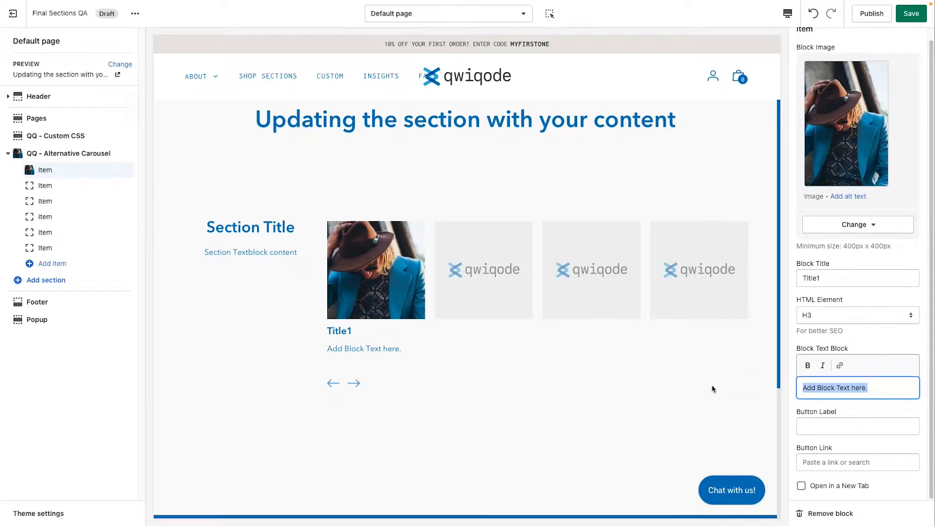
key("ctrl+c")
key("Right")
key("ctrl+v")
key("ctrl+v")
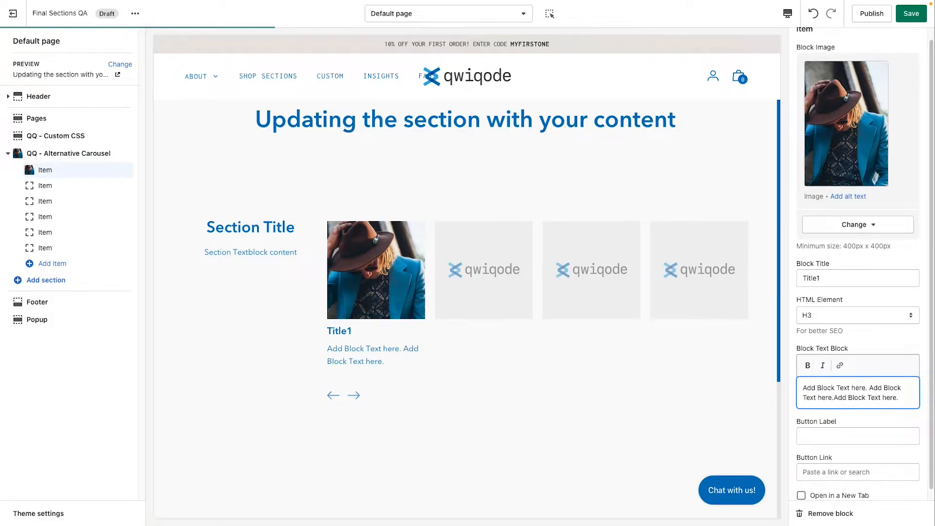
Step: Set the first item's button label to Read more
scroll(866, 433, "down", 1)
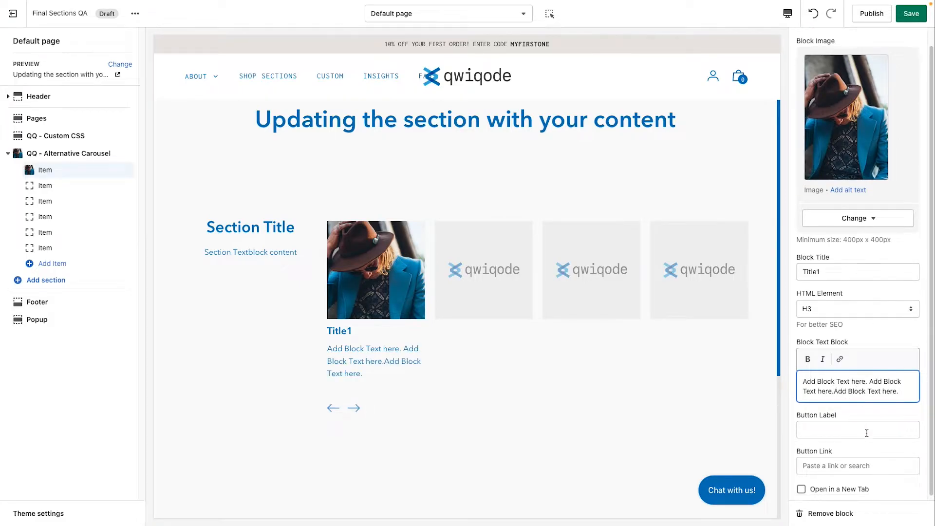
left_click(830, 423)
type("Read more")
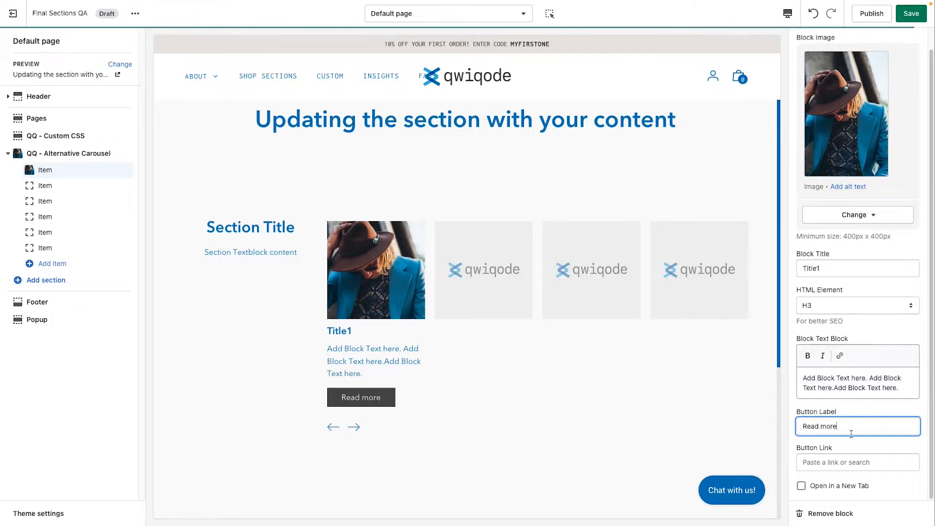
Step: Link the first item's button to the Carousel of Details product
left_click(837, 463)
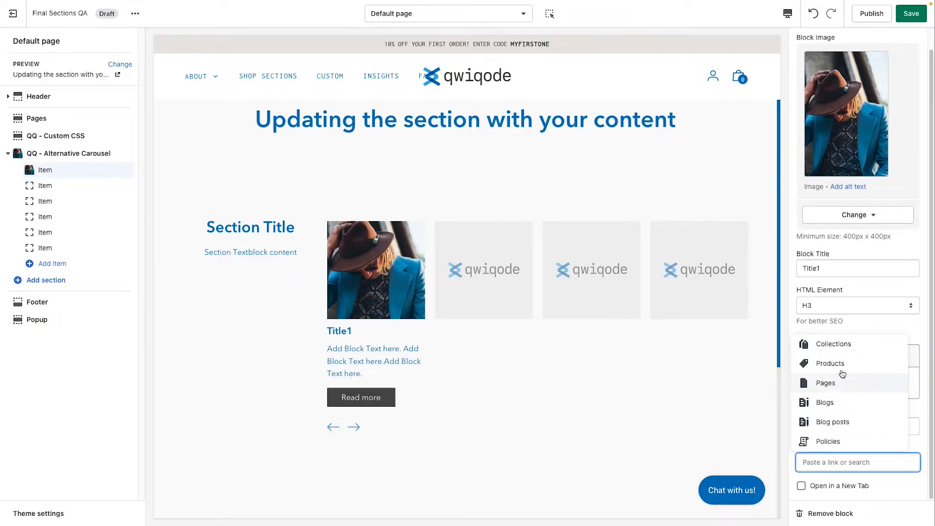
left_click(842, 385)
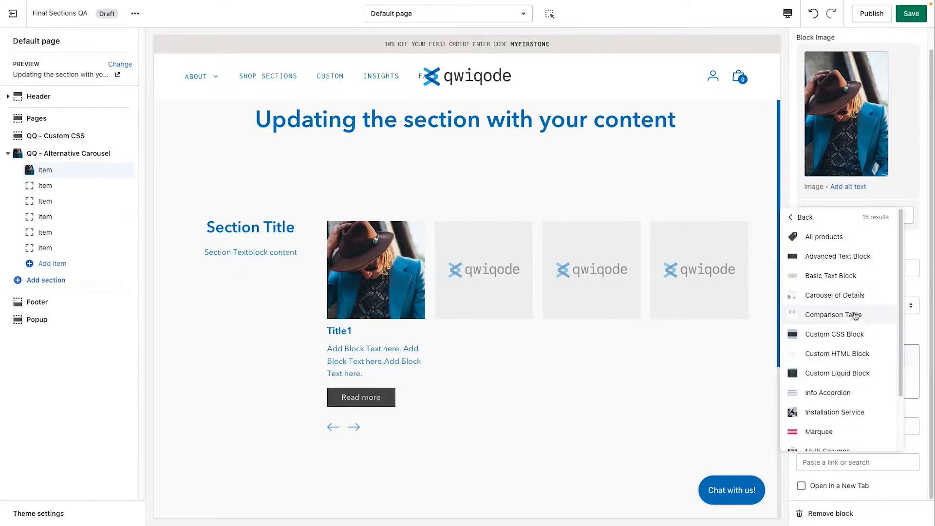
left_click(847, 295)
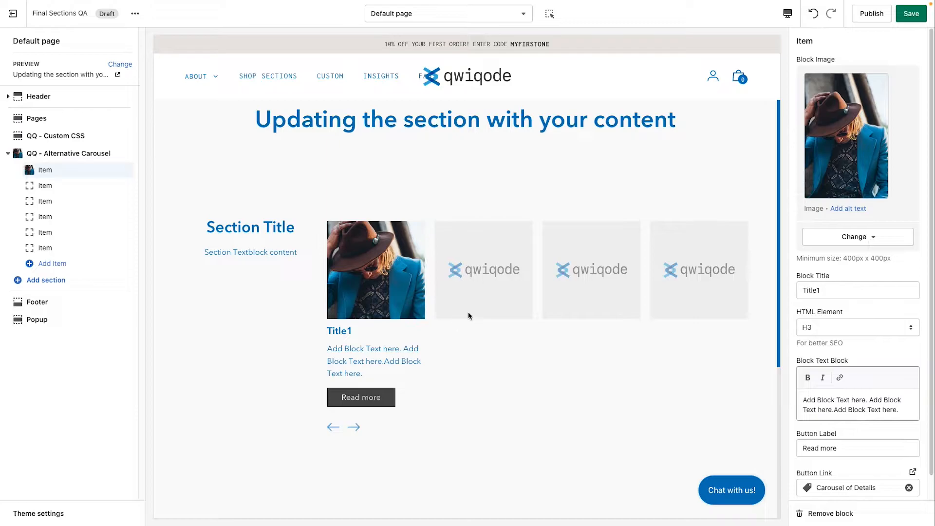
Step: Set the second item's block image to the photo of the woman in the dark headscarf
left_click(69, 186)
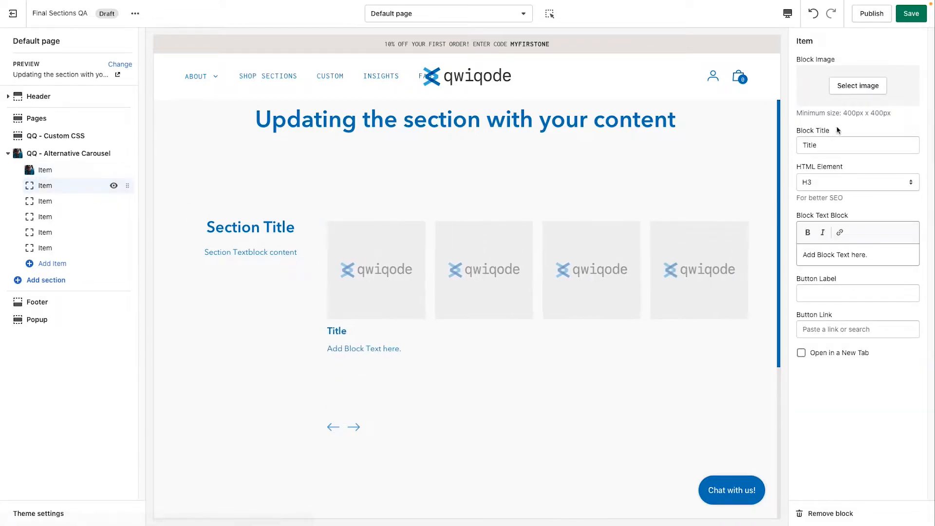
left_click(857, 86)
left_click(824, 182)
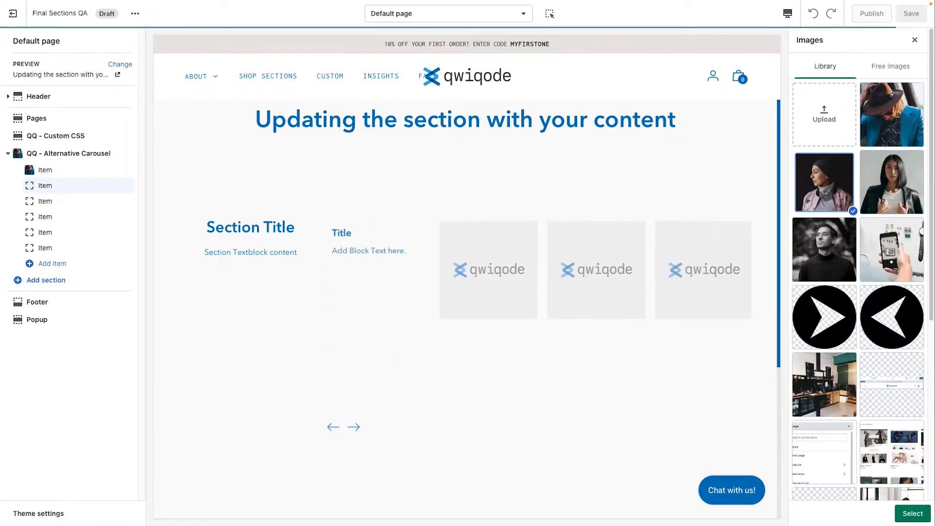
left_click(912, 513)
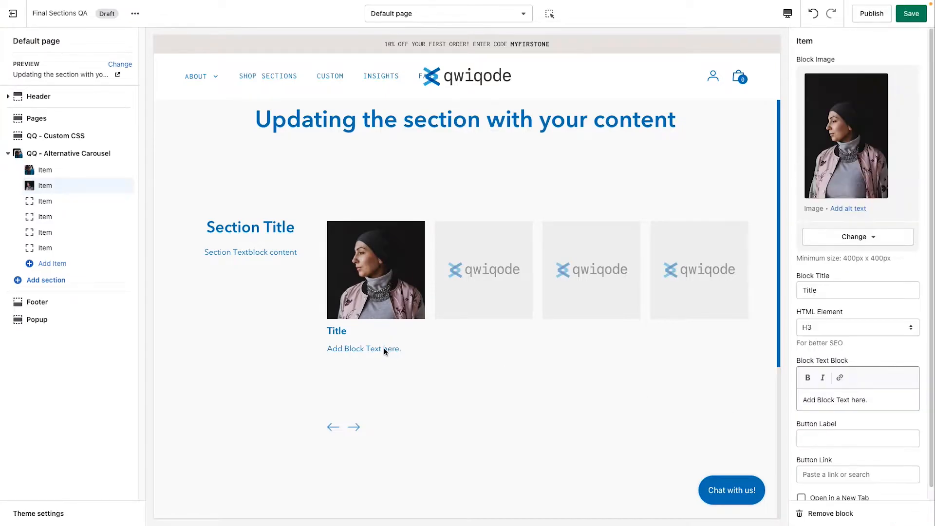
Step: Set the third item's block image to the photo of the woman in the black jacket
left_click(54, 201)
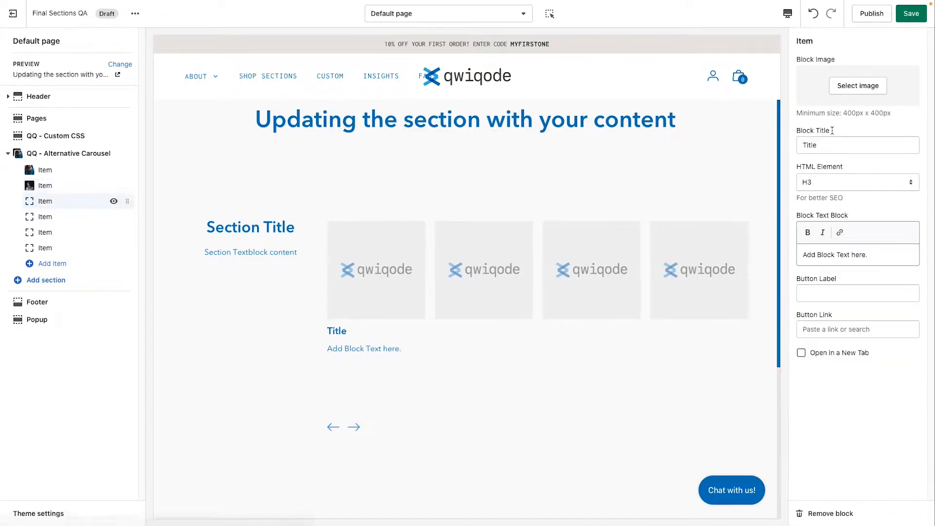
left_click(857, 85)
left_click(886, 196)
left_click(913, 513)
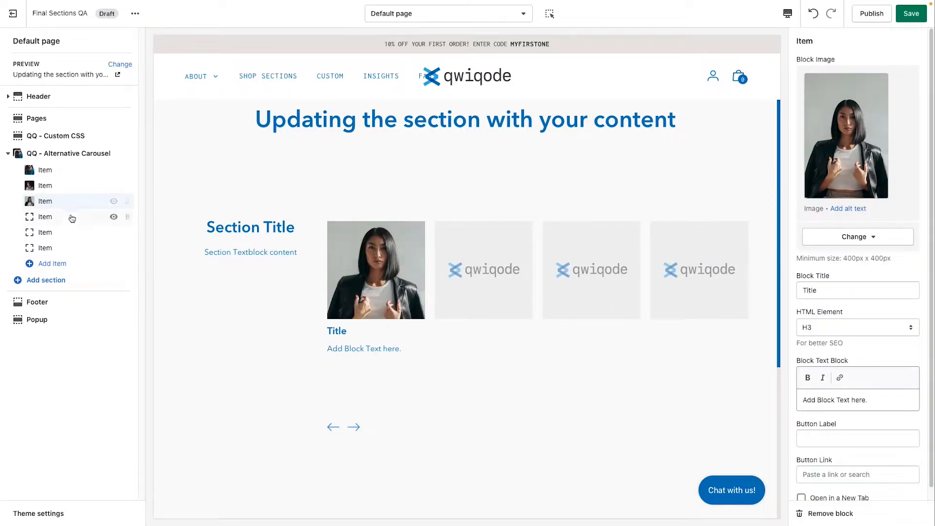
Step: Set the fourth item's block image to the black-and-white portrait of the man
left_click(72, 217)
left_click(858, 85)
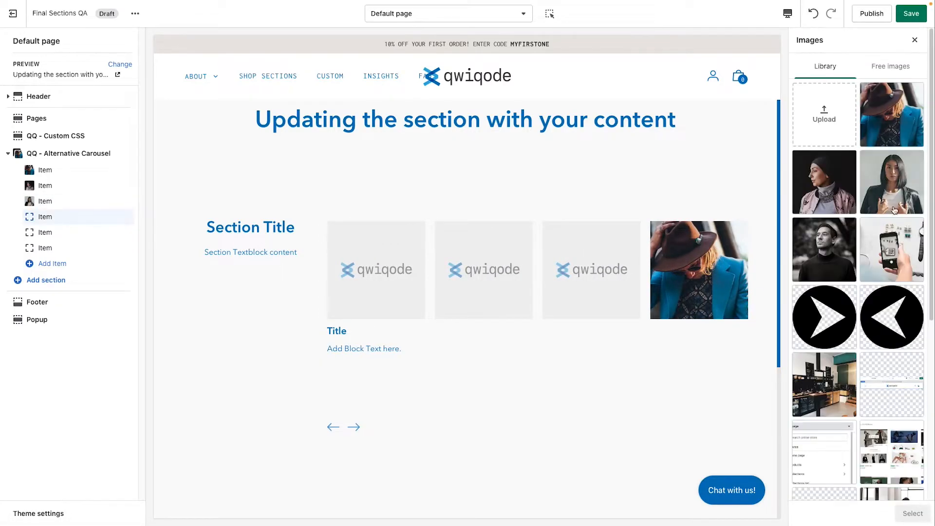
scroll(871, 410, "down", 1)
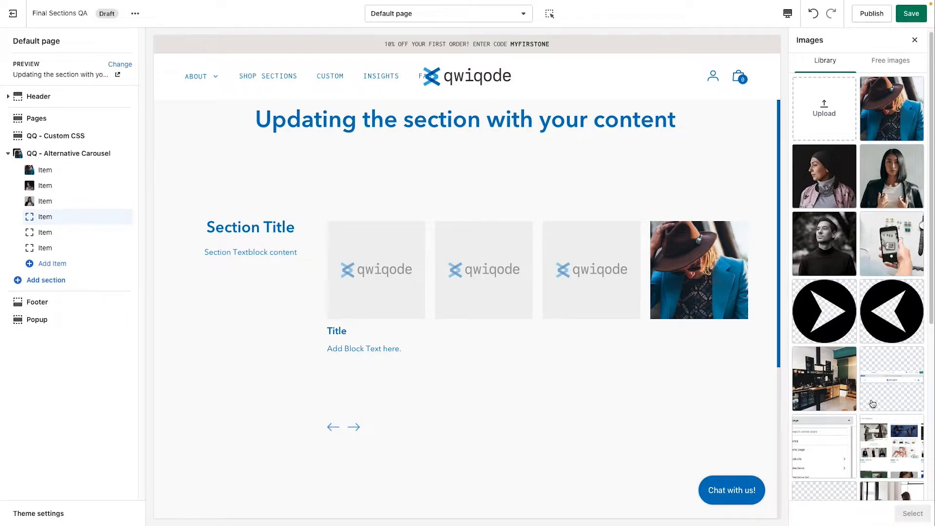
left_click(833, 257)
left_click(903, 513)
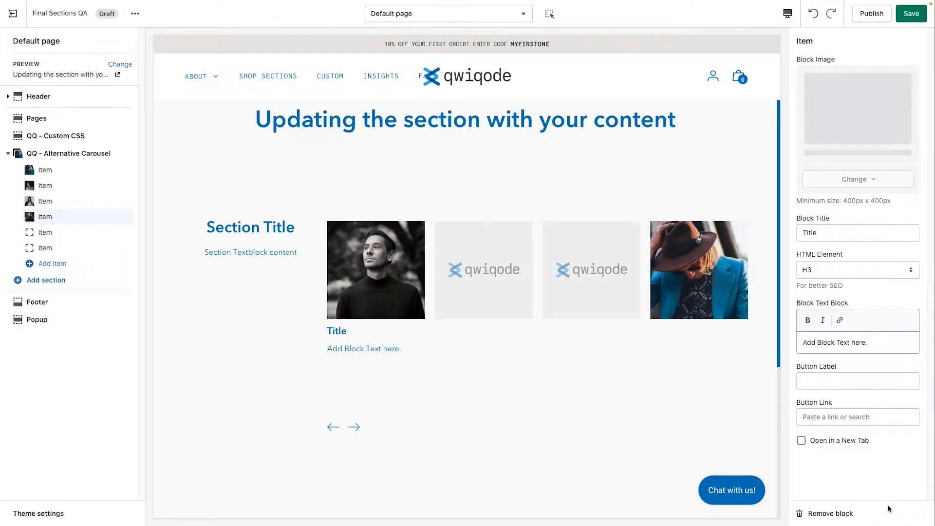
Step: Set the fifth item's block image to the photo of the hand holding a phone
left_click(67, 234)
left_click(858, 85)
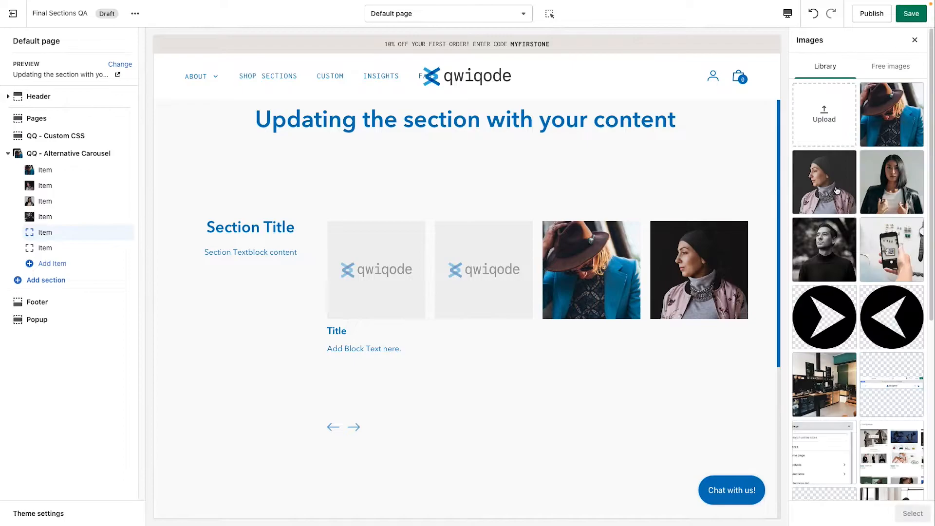
scroll(908, 379, "down", 1)
left_click_drag(932, 238, 932, 277)
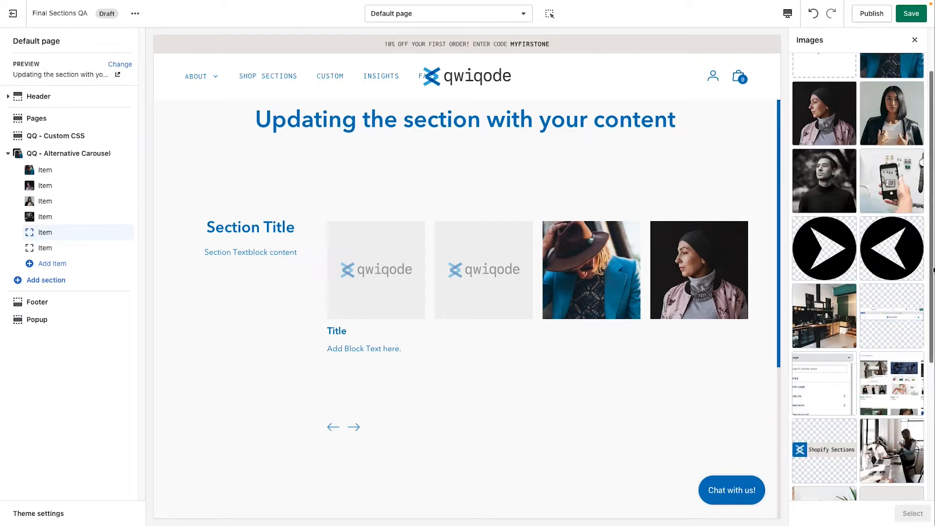
left_click(891, 188)
left_click(911, 513)
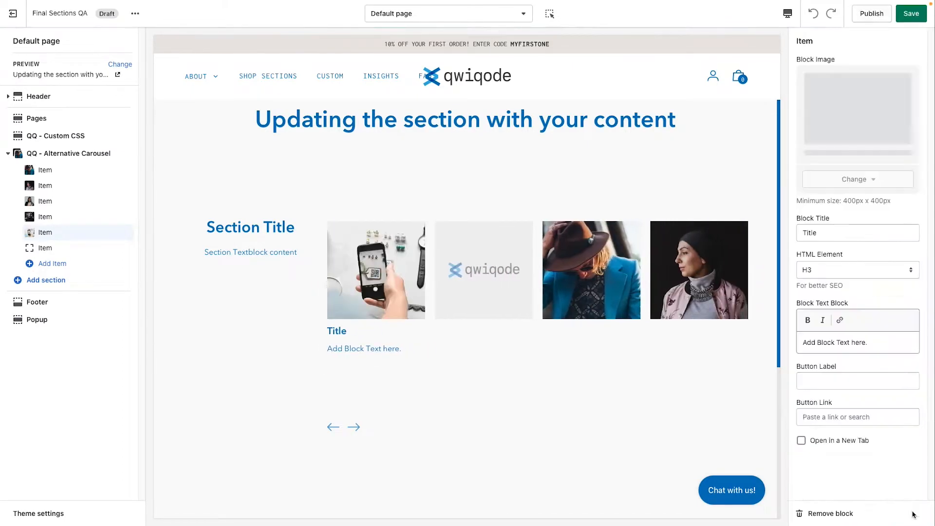
Step: Set the sixth item's block image to the photo of the shop interior
left_click(66, 250)
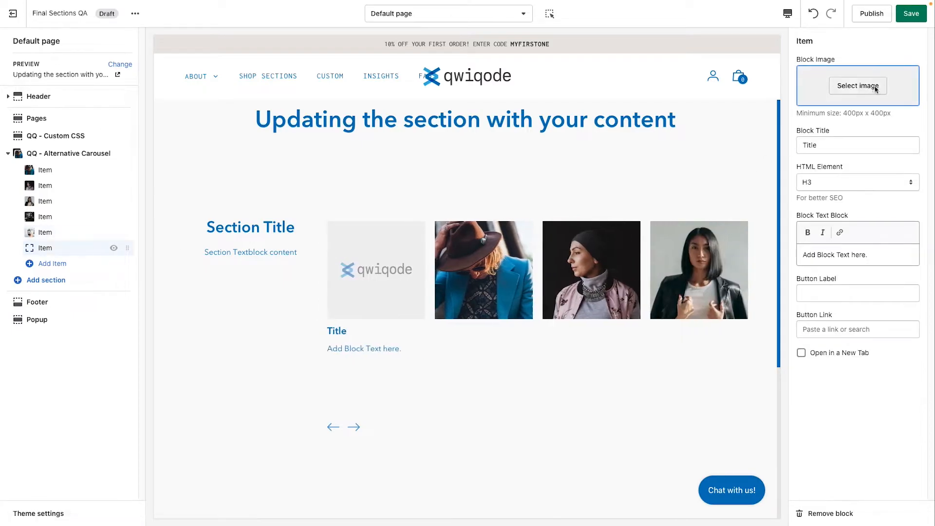
left_click(875, 86)
left_click(824, 385)
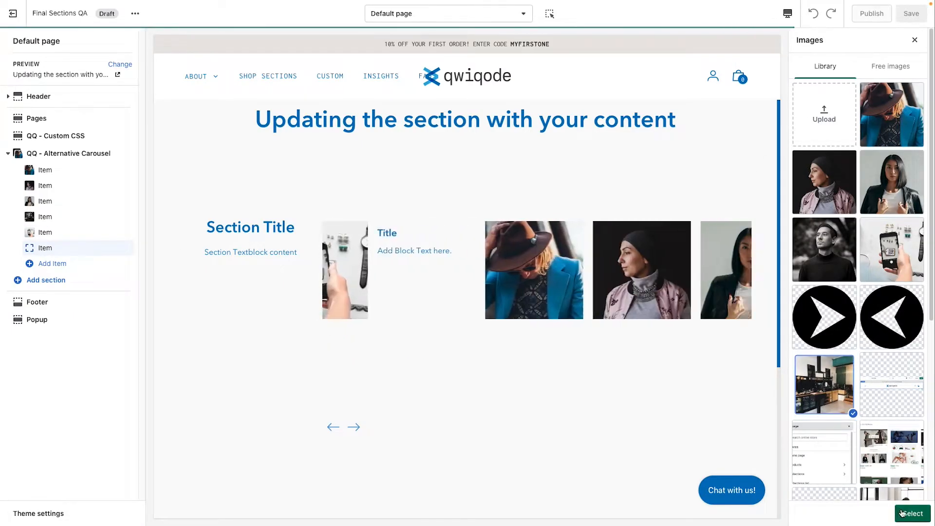
left_click(901, 513)
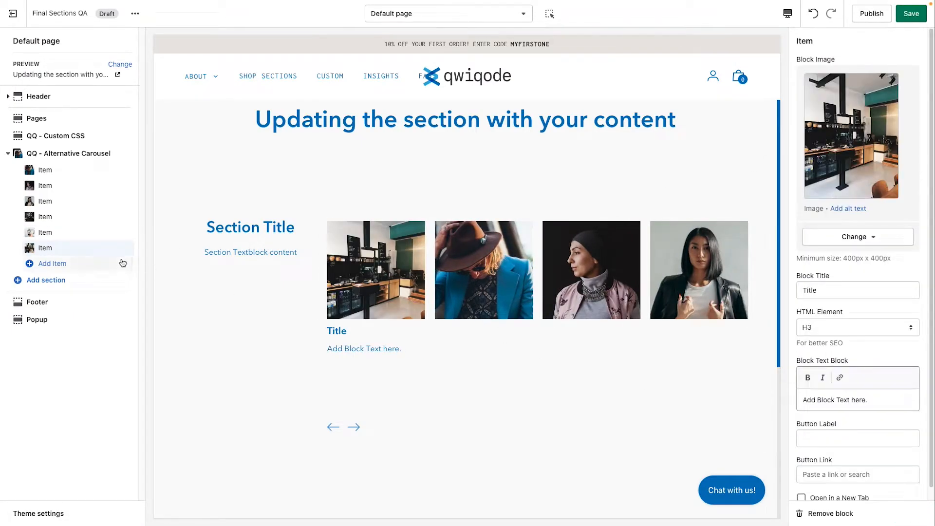
Step: Open the carousel section's settings and advance the preview slides with the next arrow
left_click(67, 264)
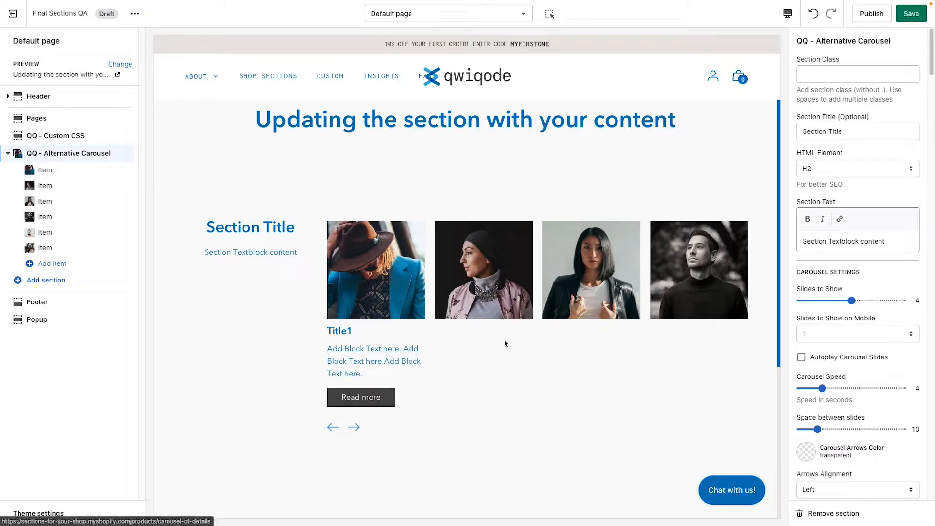
left_click(354, 428)
left_click(354, 429)
left_click(355, 429)
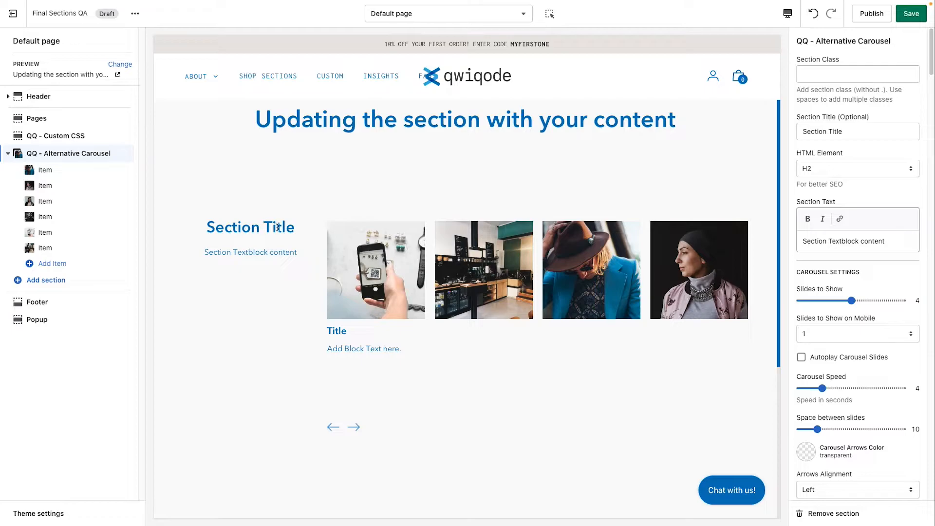
Step: Try the Slides to Show setting at 2 and at 5, returning it to 4
left_click_drag(889, 242, 781, 240)
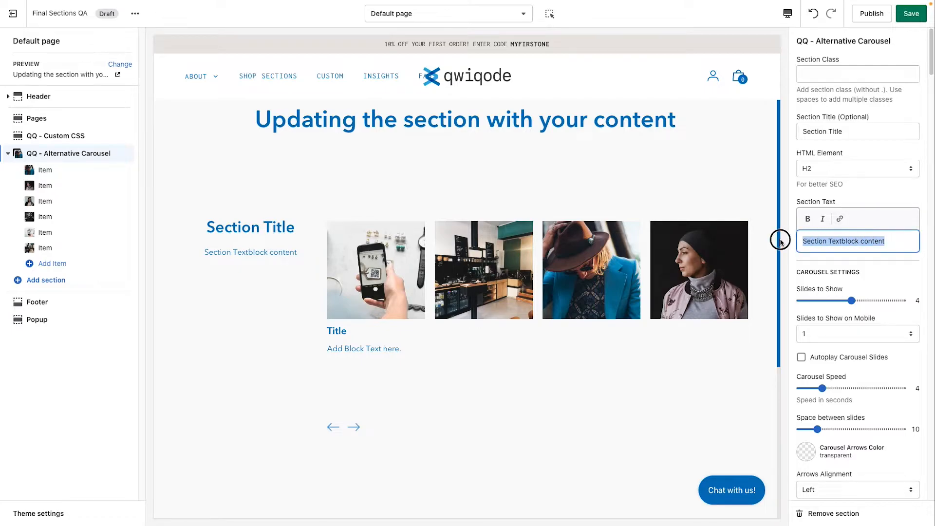
scroll(849, 301, "down", 1)
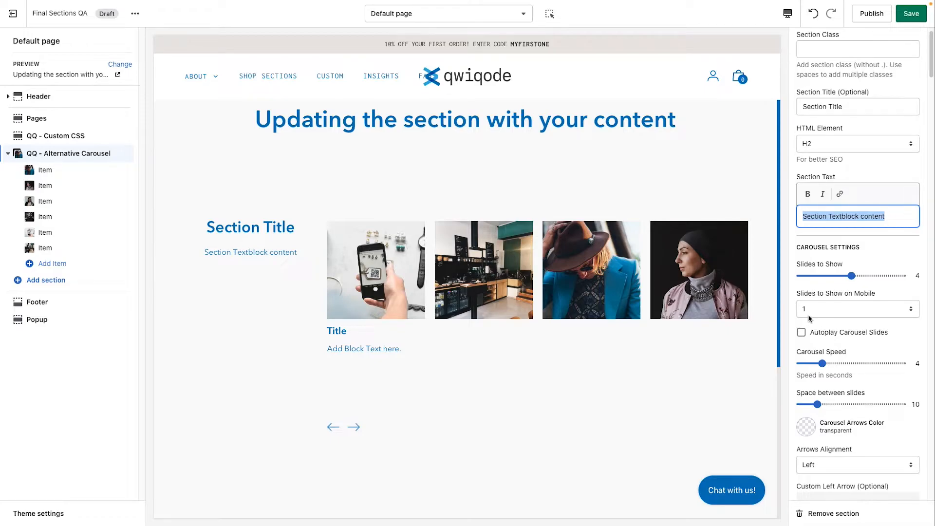
scroll(824, 317, "down", 1)
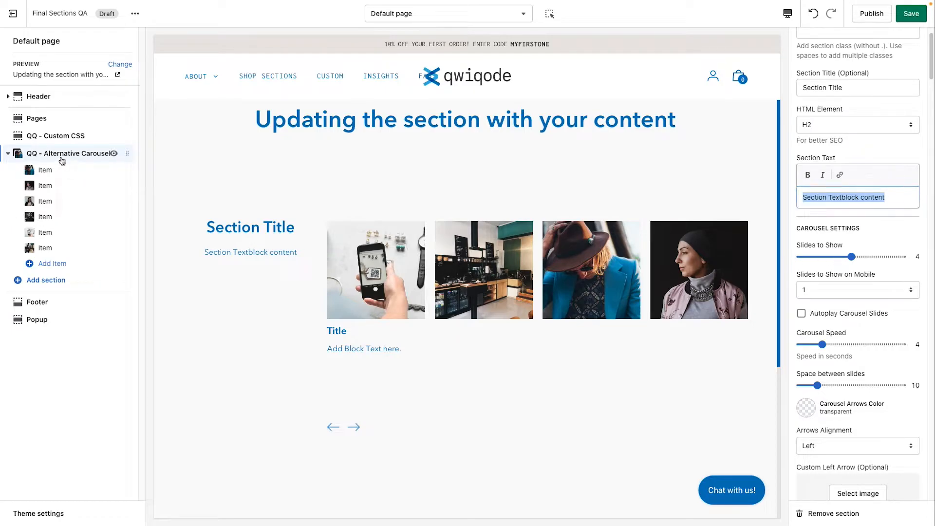
left_click_drag(851, 257, 803, 257)
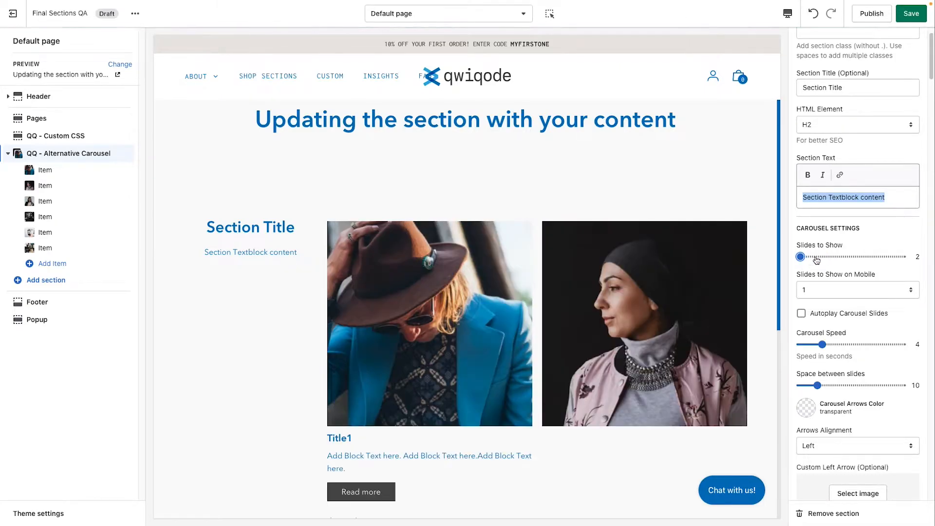
left_click(849, 256)
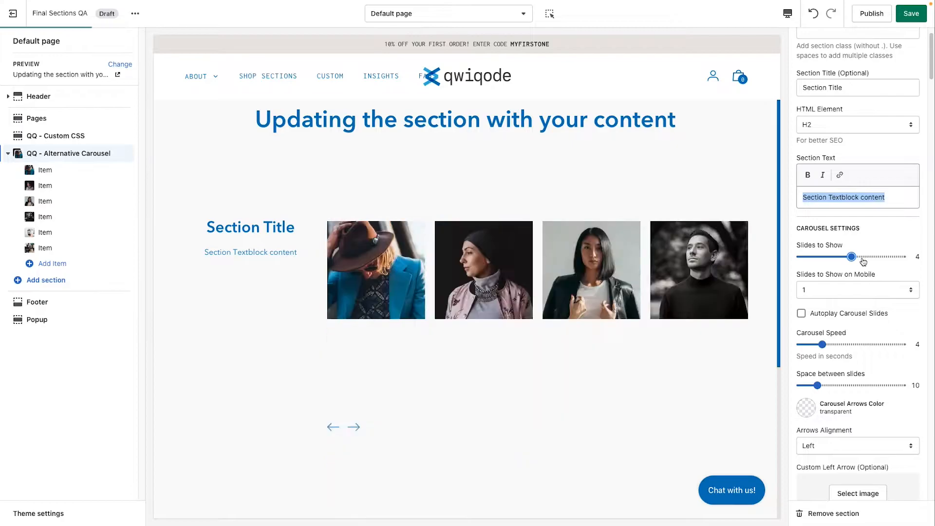
left_click_drag(849, 257, 868, 261)
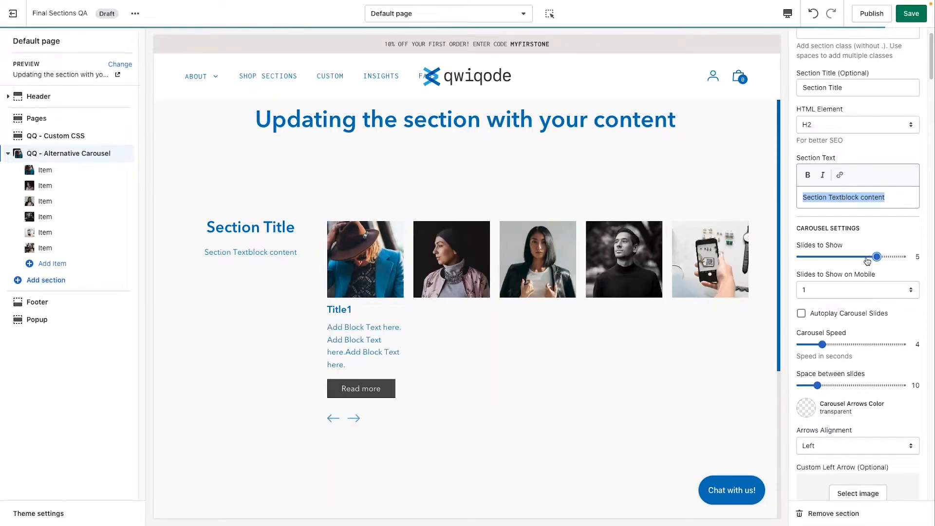
left_click(861, 261)
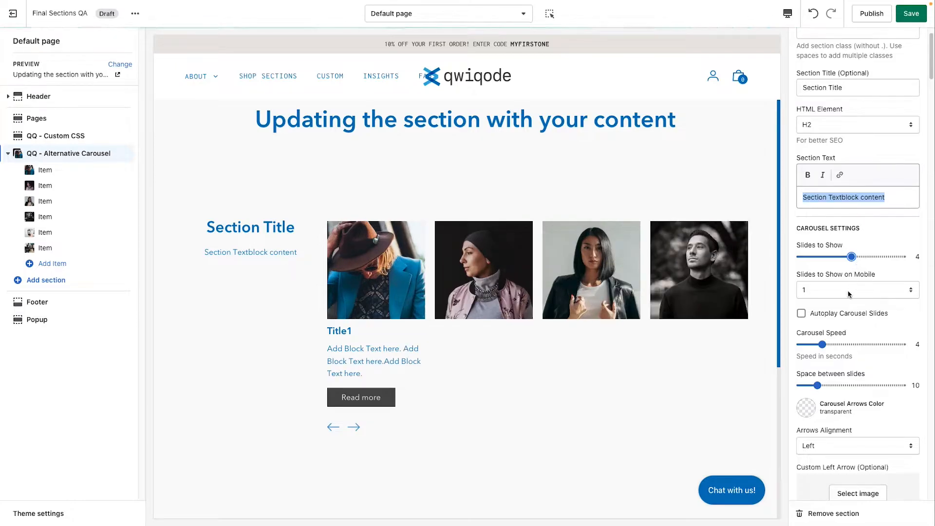
Step: Switch the editor preview to the mobile view
left_click(816, 291)
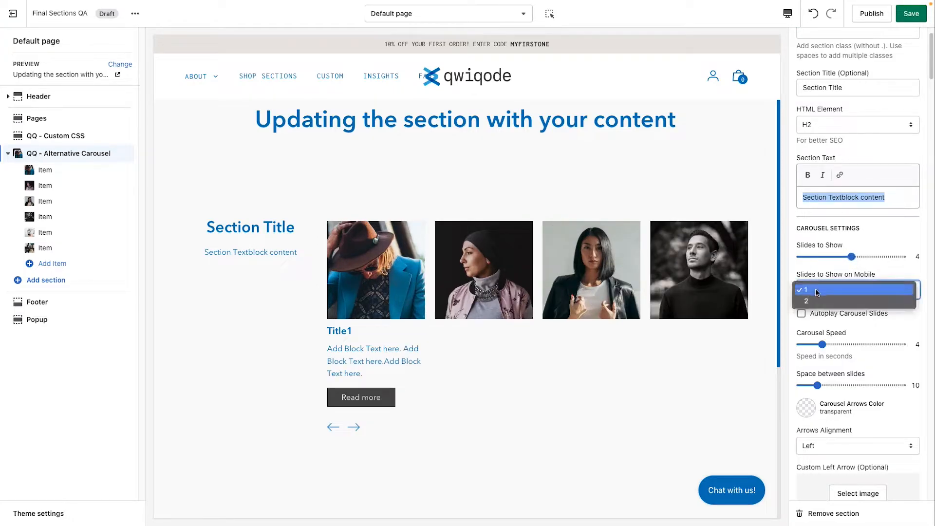
left_click(811, 271)
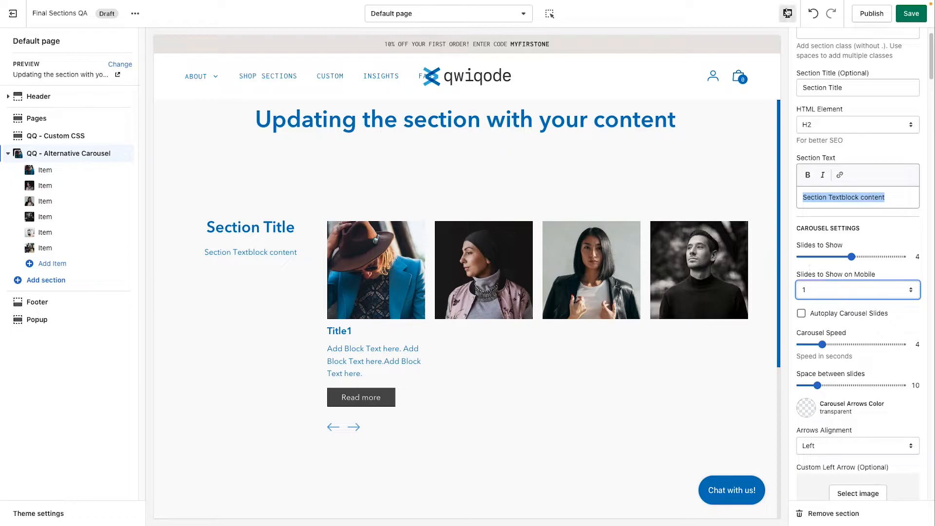
left_click(787, 13)
left_click(800, 47)
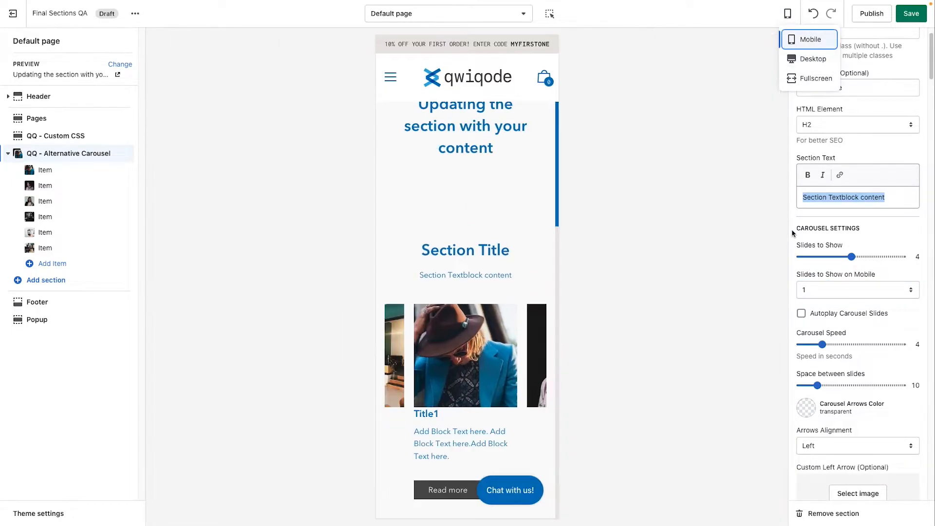
scroll(492, 336, "down", 3)
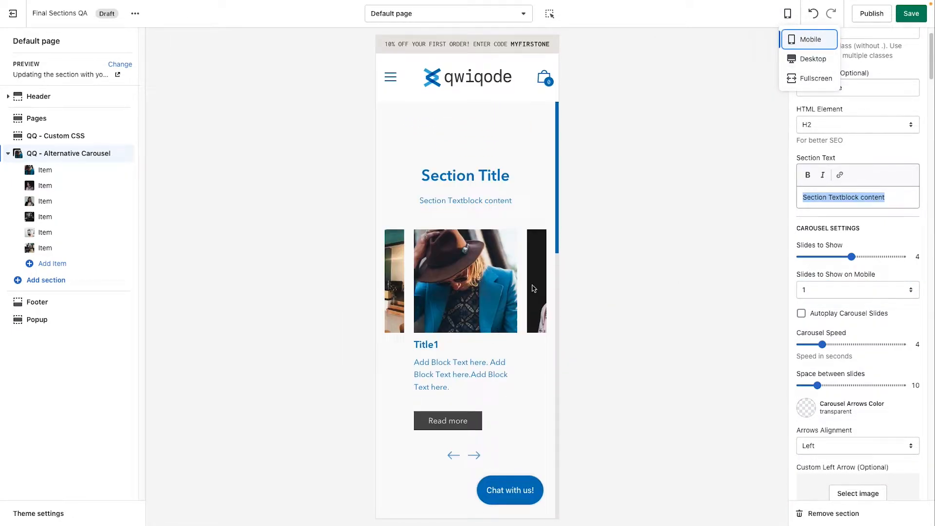
Step: Try Slides to Show on Mobile at 2, then set it back to 1, advancing the mobile carousel
left_click(863, 298)
left_click(871, 303)
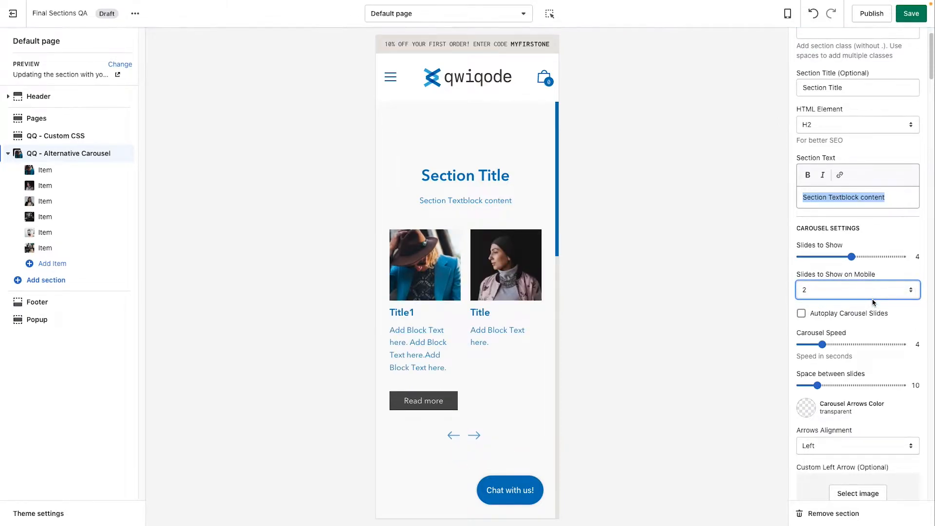
left_click(478, 436)
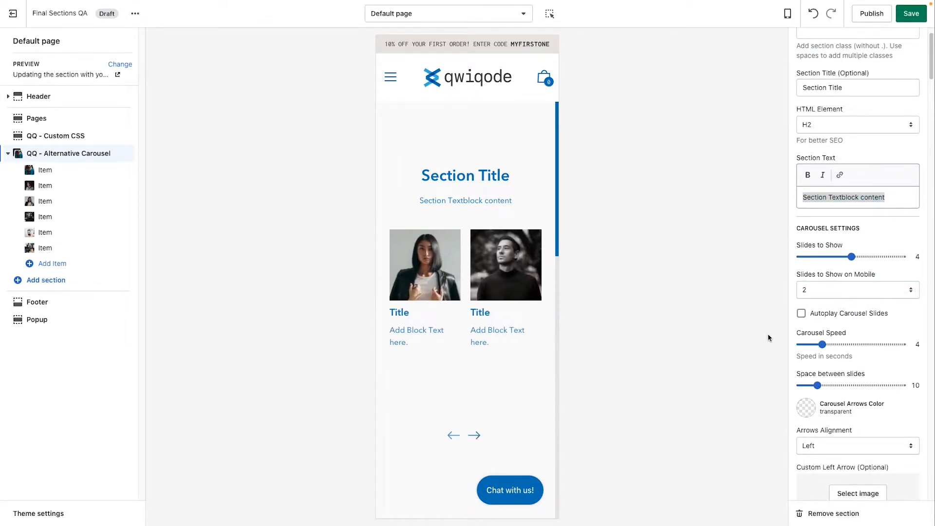
left_click(867, 288)
left_click(867, 282)
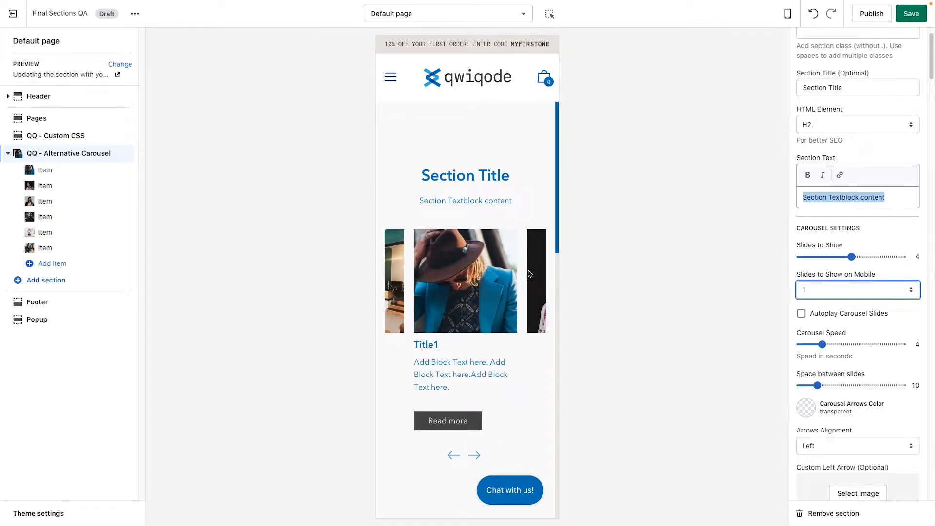
left_click(478, 456)
left_click(478, 456)
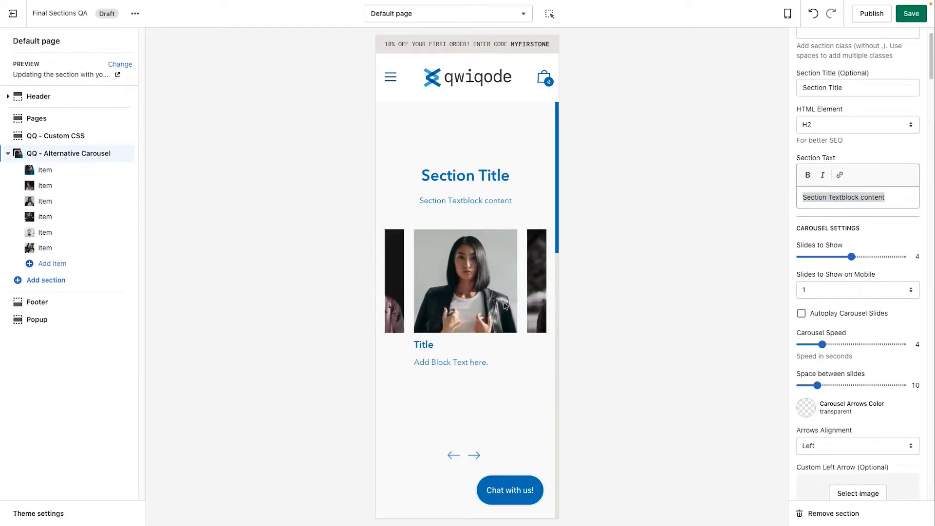
Step: Switch the editor preview back to the desktop view
left_click(787, 13)
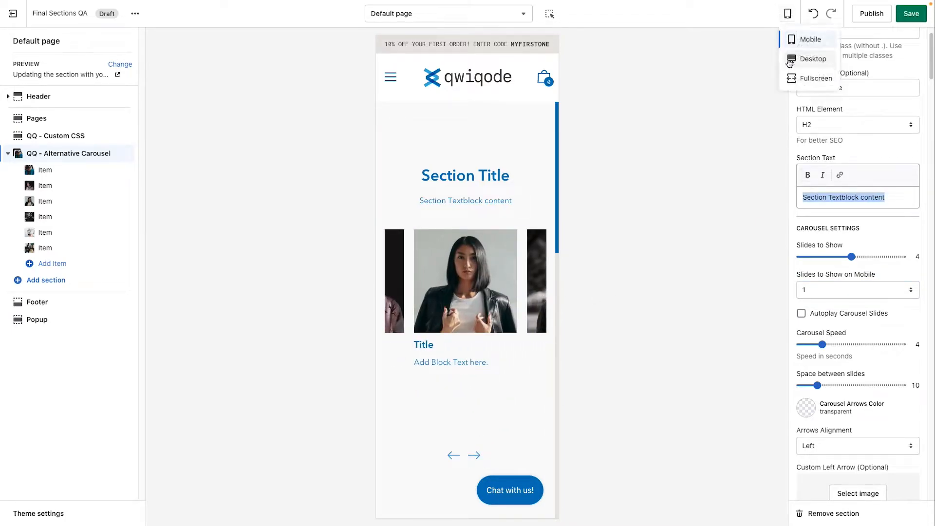
left_click(791, 59)
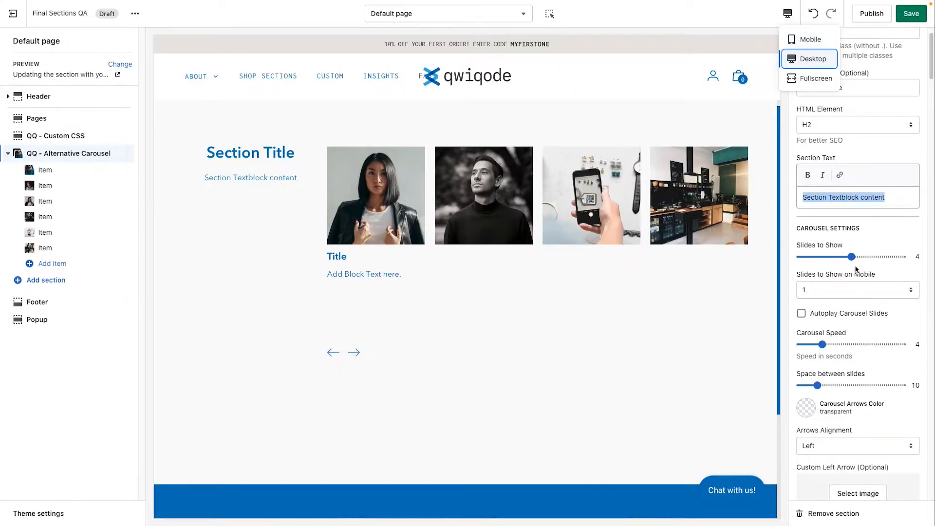
scroll(868, 334, "down", 1)
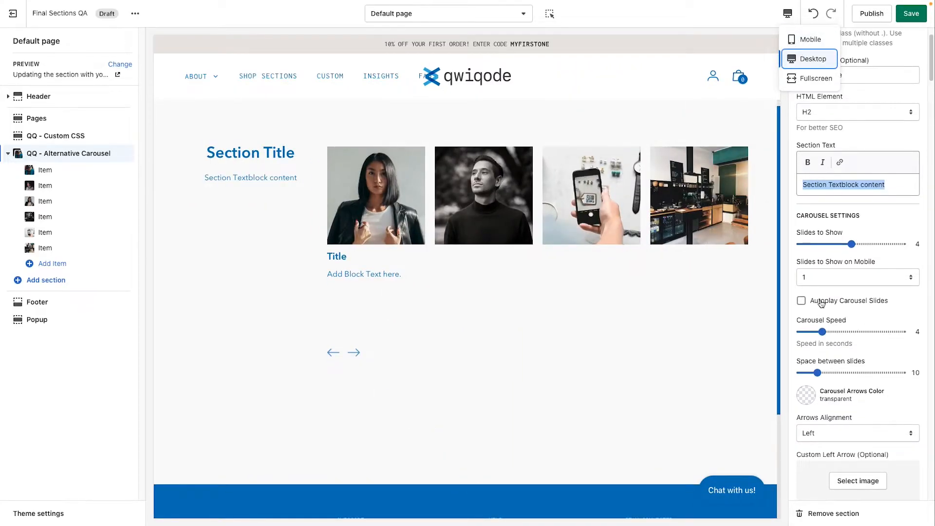
scroll(654, 317, "up", 1)
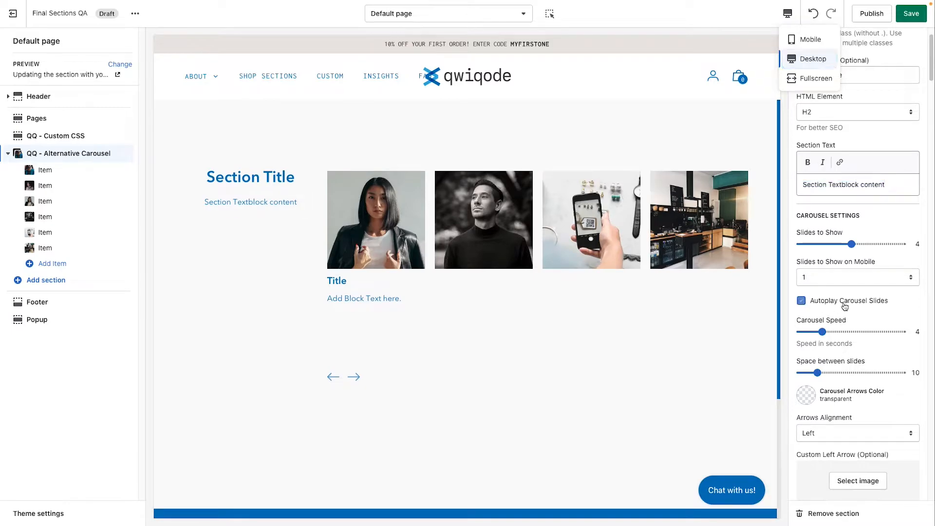
Step: Set the Carousel Speed to 1 second and turn Autoplay Carousel Slides off
left_click(845, 310)
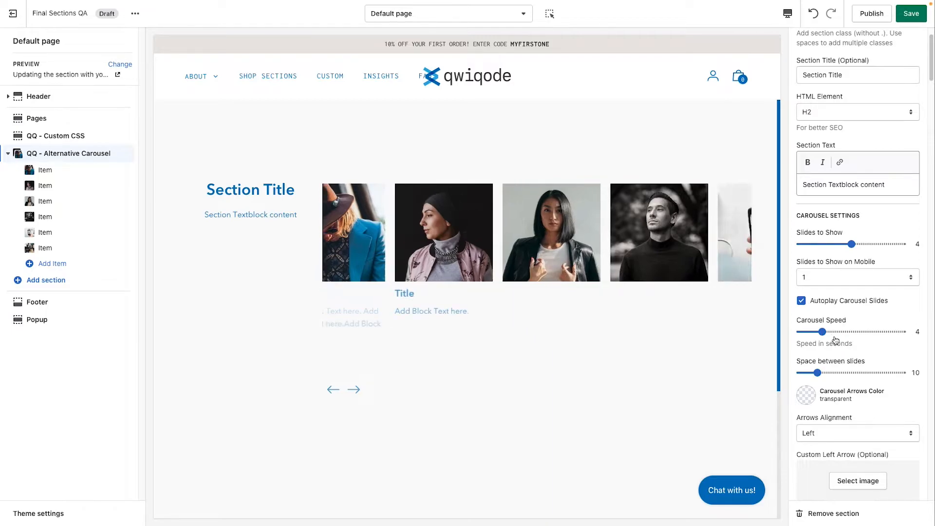
left_click_drag(822, 332, 779, 335)
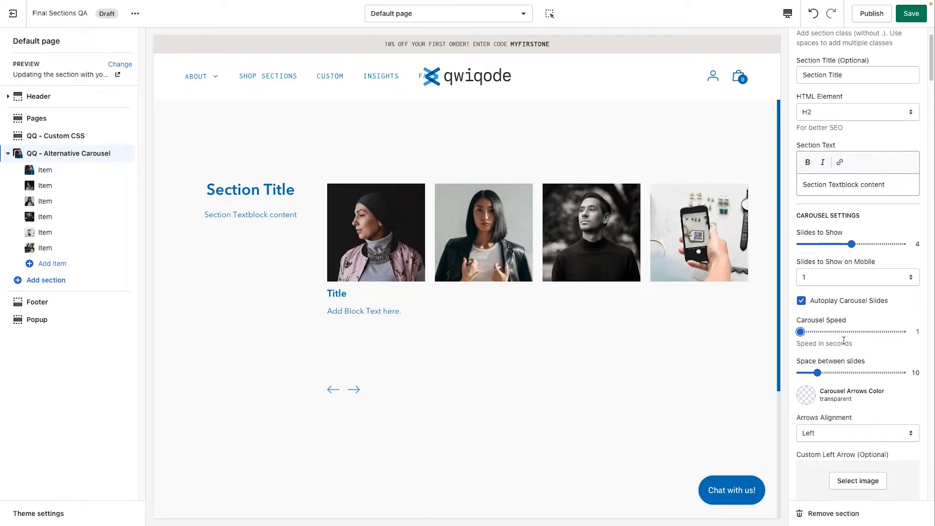
left_click(802, 301)
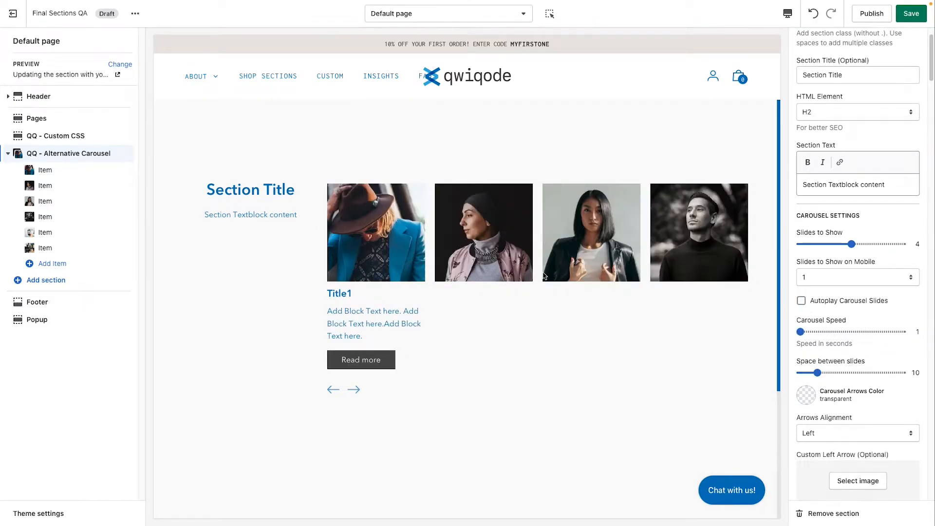
Step: Set the space between slides to 12
left_click(837, 373)
left_click(857, 373)
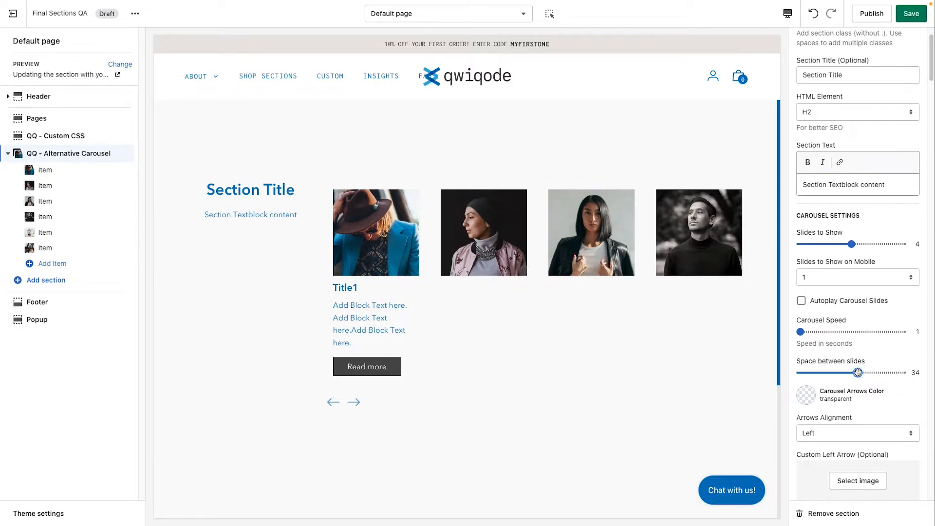
left_click(820, 372)
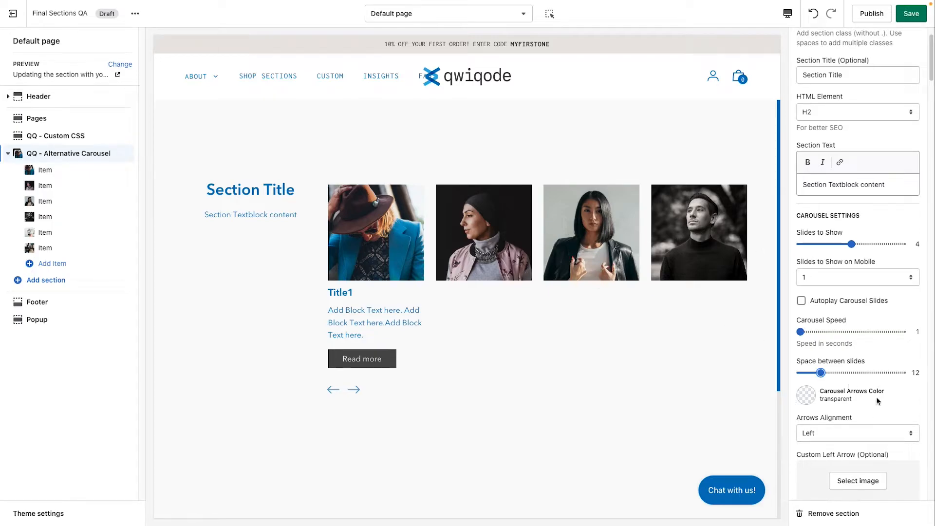
Step: Advance the carousel with the next arrow to check the new spacing
scroll(878, 400, "down", 1)
left_click(354, 390)
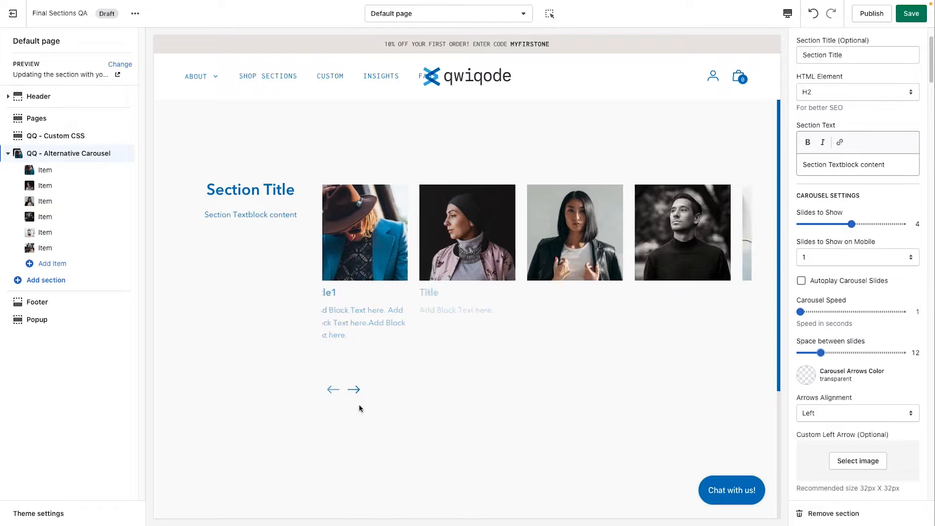
left_click(353, 389)
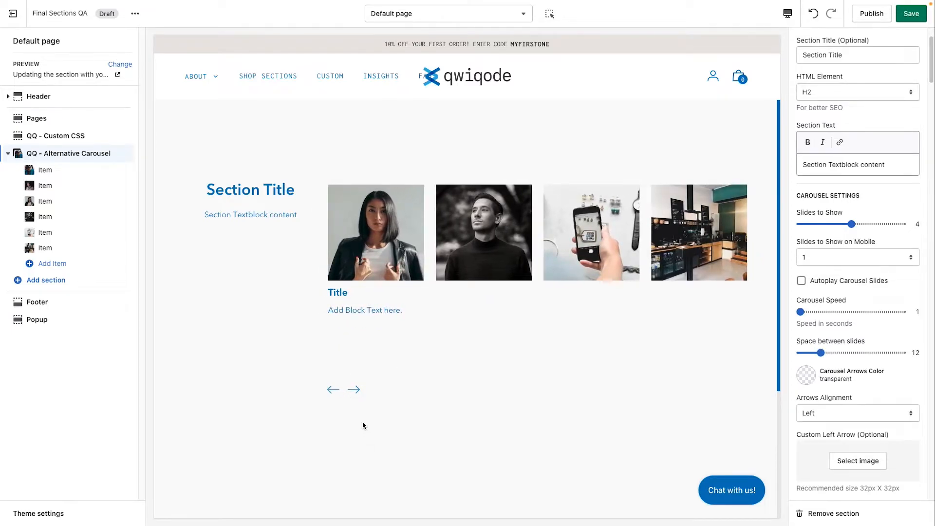
left_click(355, 394)
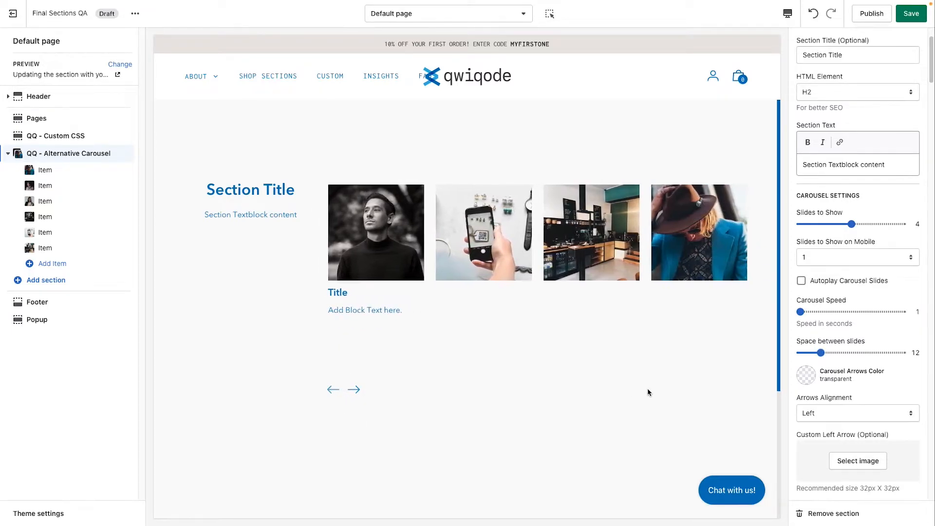
Step: Set the carousel arrows color to the red swatch #E62525
scroll(891, 391, "down", 1)
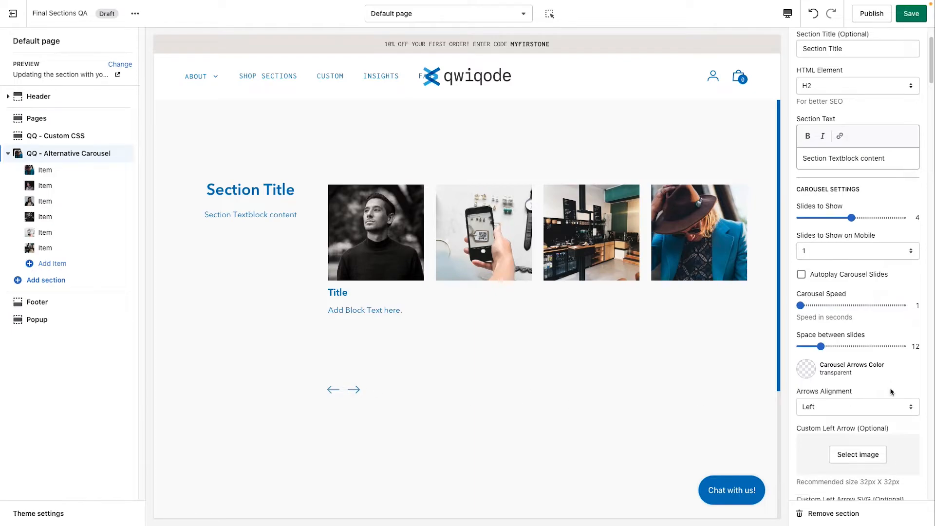
left_click(806, 331)
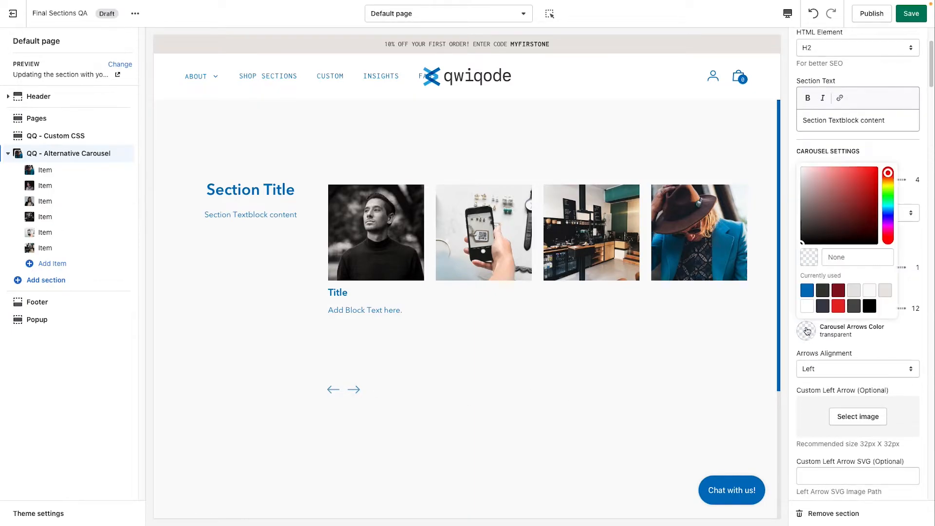
left_click(838, 306)
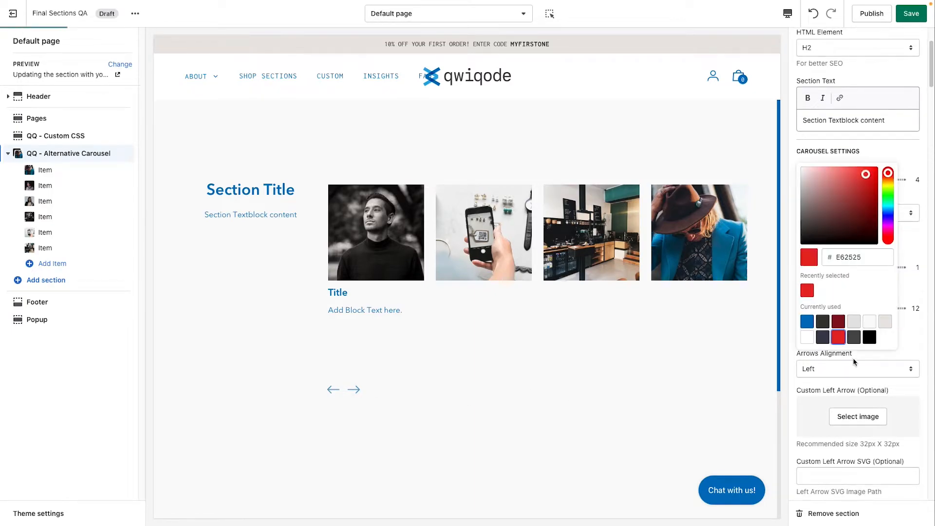
left_click(908, 333)
Step: Set the custom left arrow image to the black left-pointing arrow from the image library
scroll(869, 387, "down", 1)
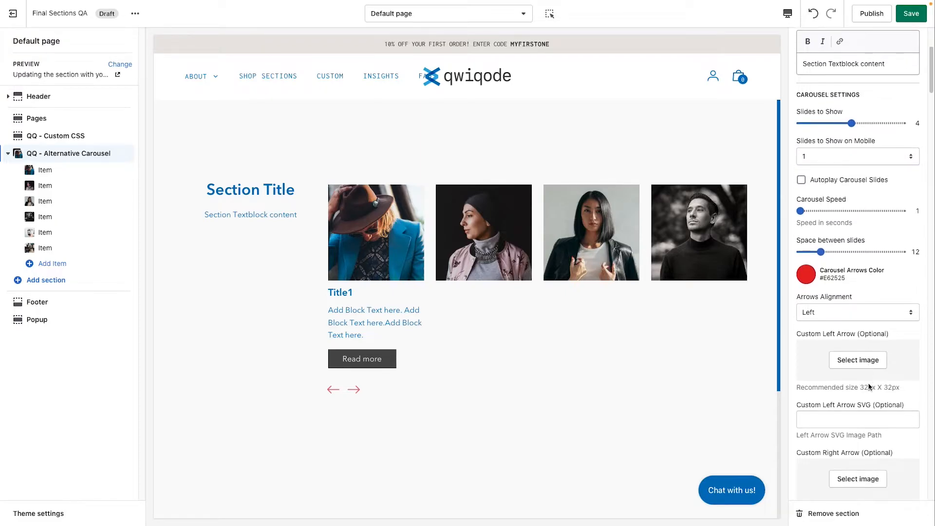
scroll(866, 386, "down", 2)
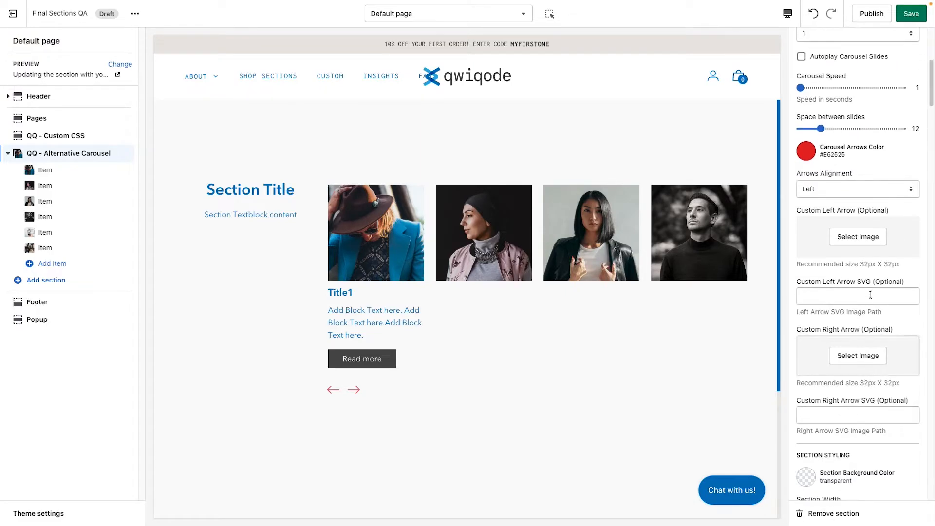
left_click(858, 236)
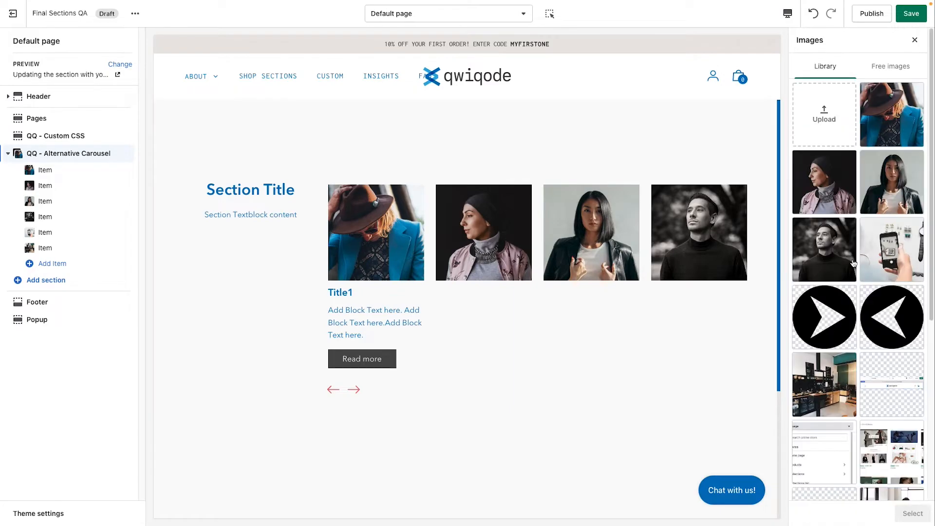
left_click(880, 331)
left_click(913, 515)
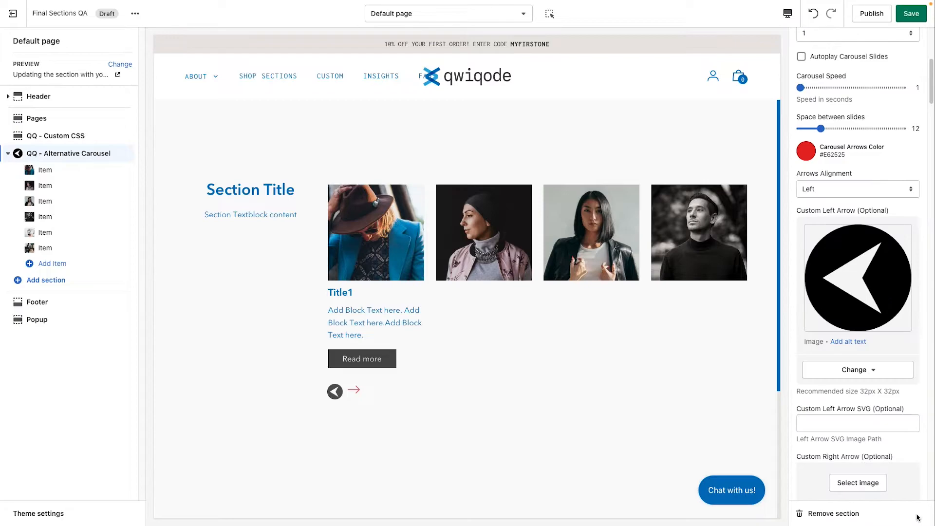
Step: Set the custom right arrow image to the black right-pointing arrow from the image library
left_click(851, 483)
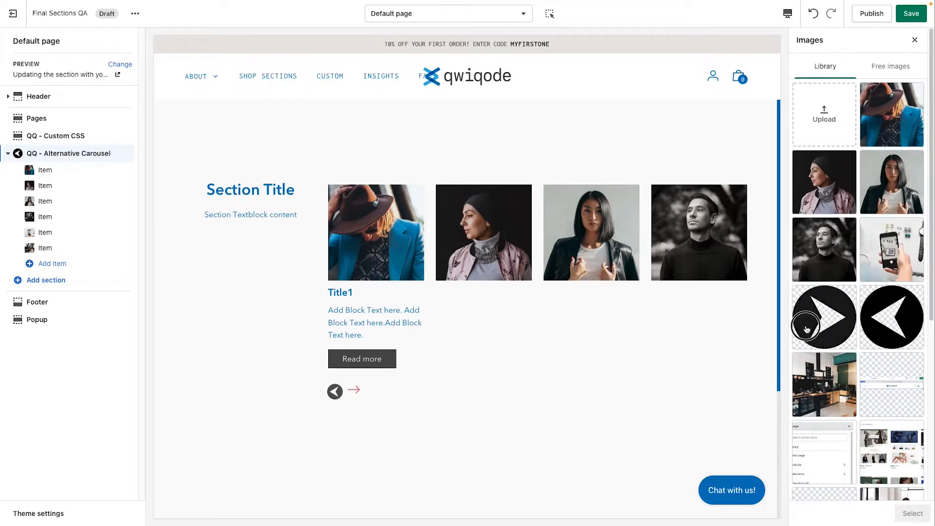
left_click(824, 316)
left_click(913, 513)
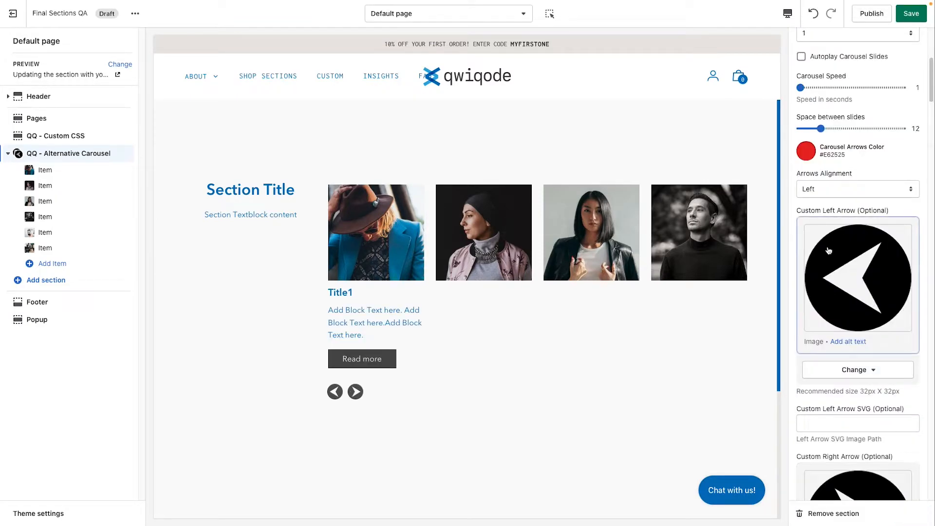
Step: Set the arrows alignment to Below Title
left_click(818, 185)
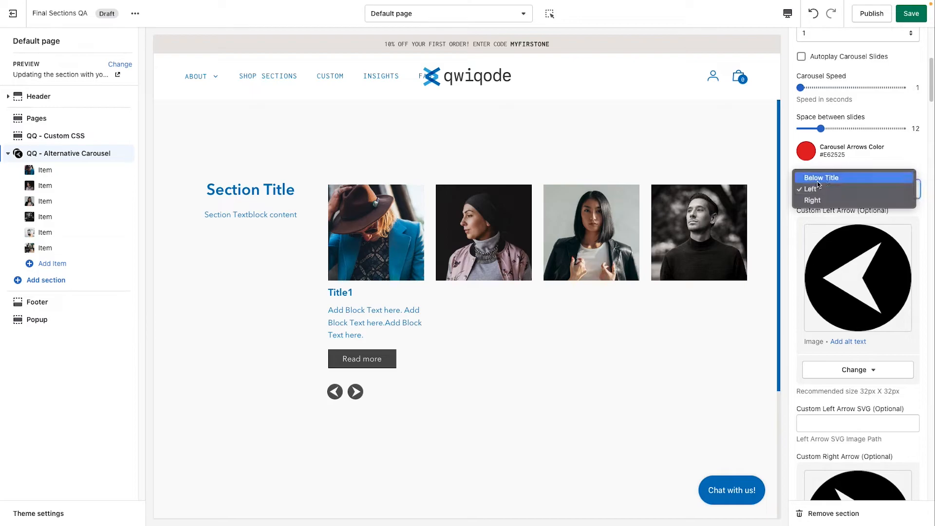
left_click(837, 200)
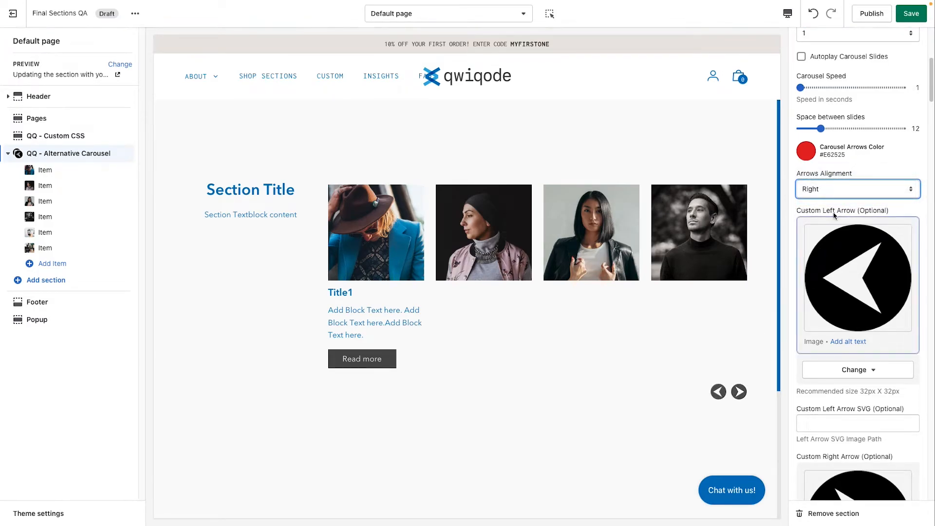
left_click(839, 189)
left_click(838, 168)
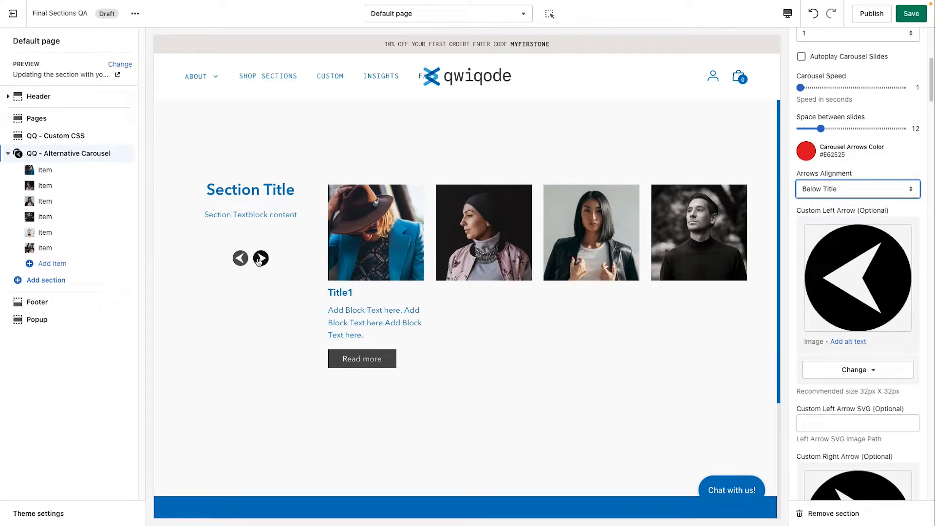
Step: Advance the carousel three times with the next arrow to test the repositioned arrows
left_click(261, 258)
left_click(261, 259)
left_click(261, 258)
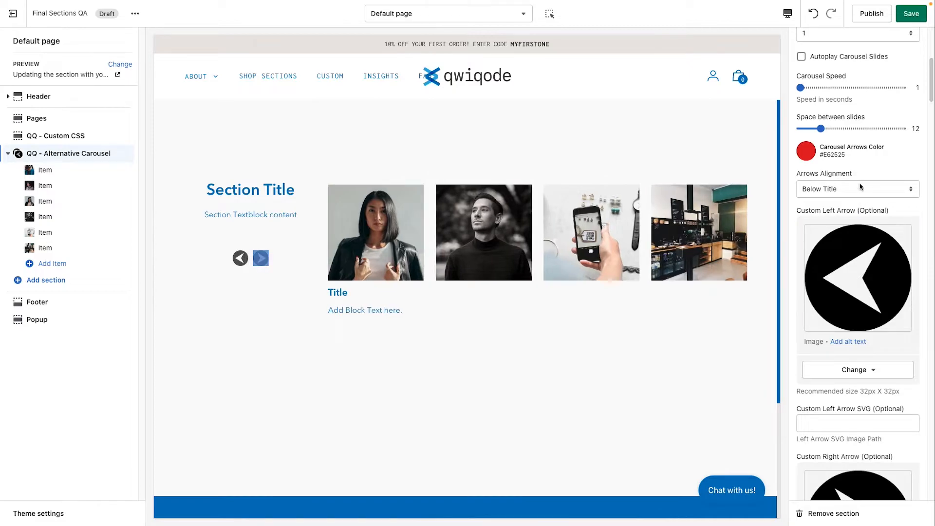
Step: Set the section background color to the light gray swatch #E5E5E5
scroll(866, 370, "down", 3)
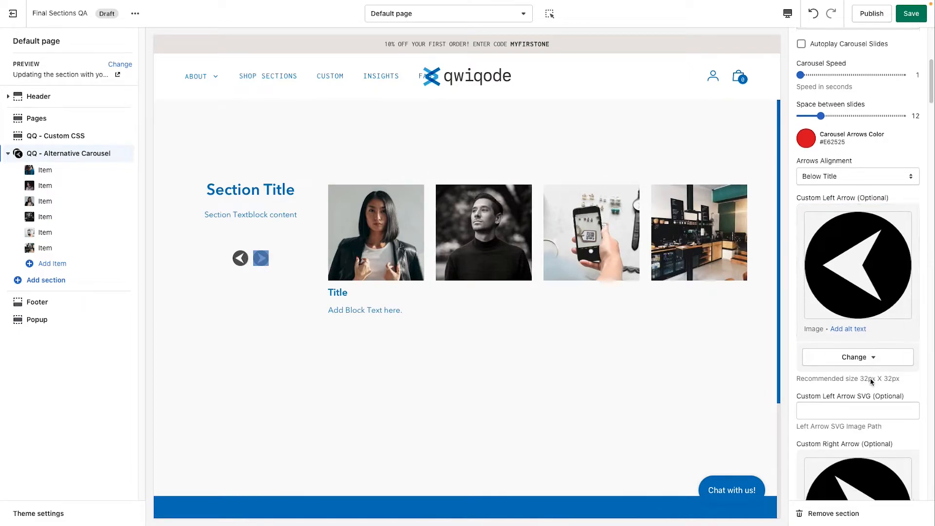
scroll(871, 382, "down", 8)
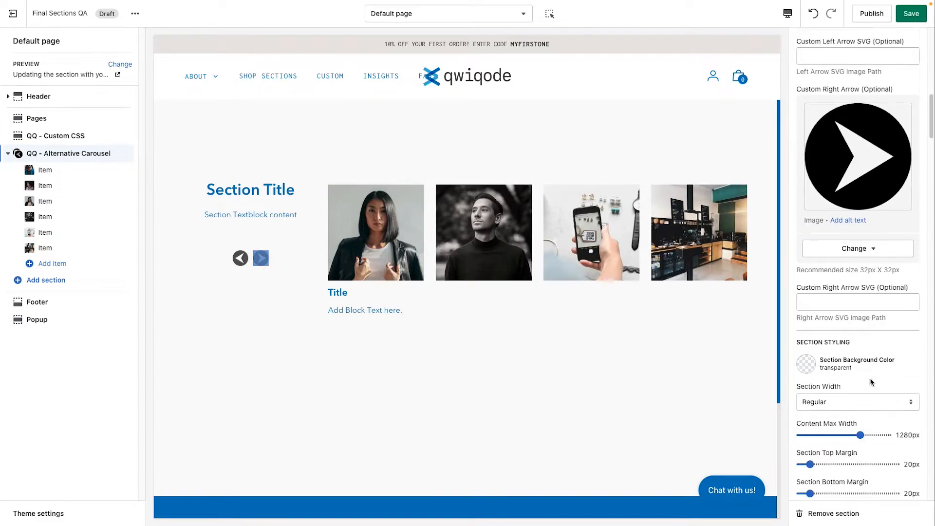
scroll(871, 381, "down", 1)
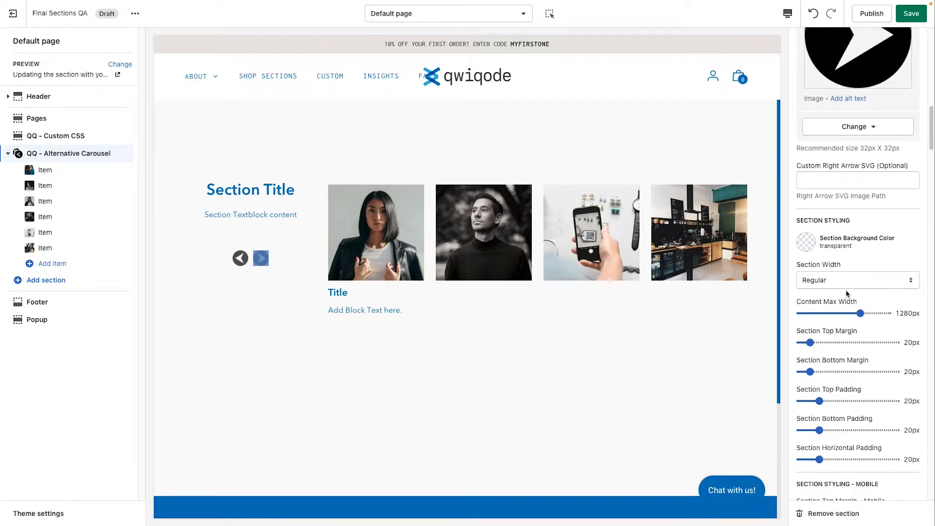
left_click(802, 245)
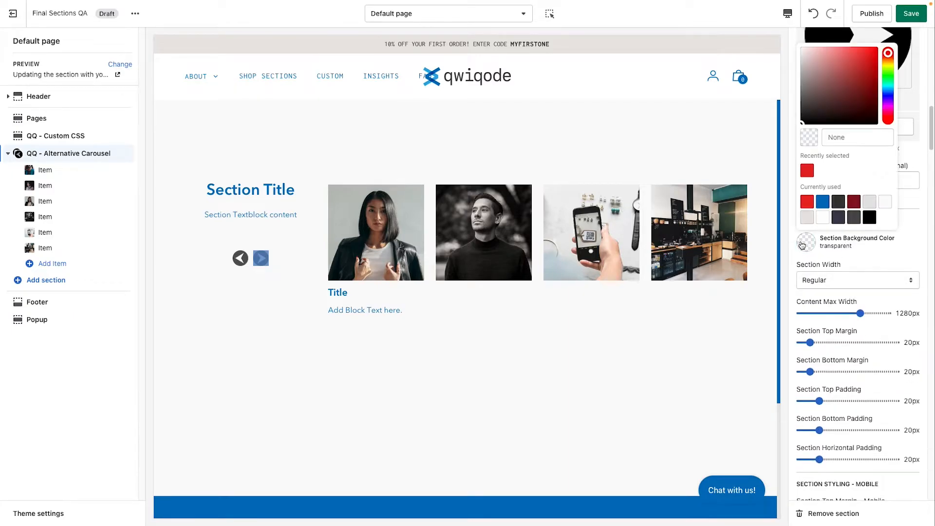
left_click(873, 203)
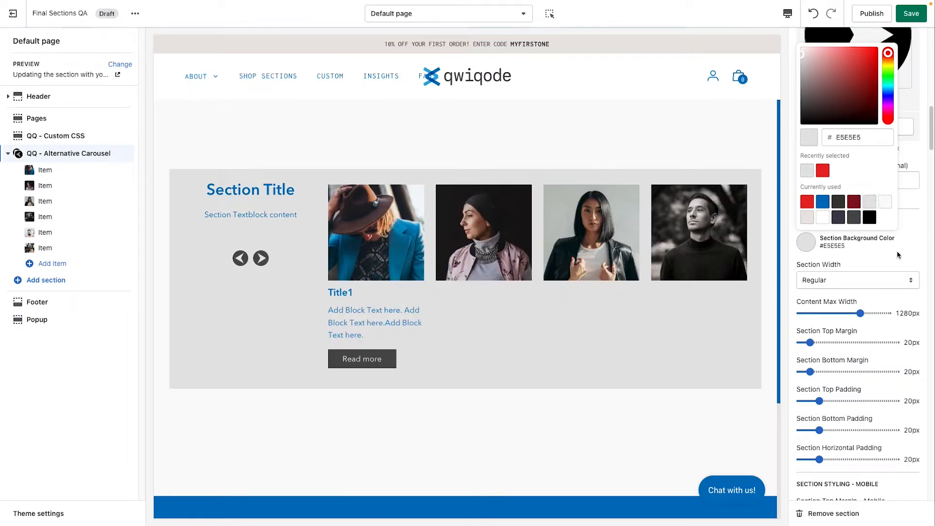
left_click(536, 381)
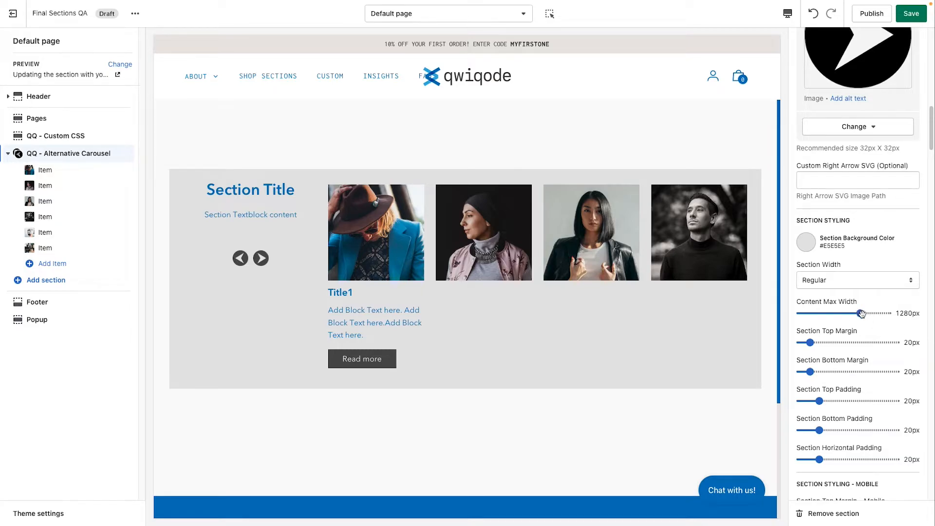
Step: Set the section width to Fullwidth and the content max width to 1120px
mouse_move(862, 313)
left_mouse_down()
mouse_move(811, 313)
mouse_move(853, 315)
left_mouse_up()
left_click(852, 282)
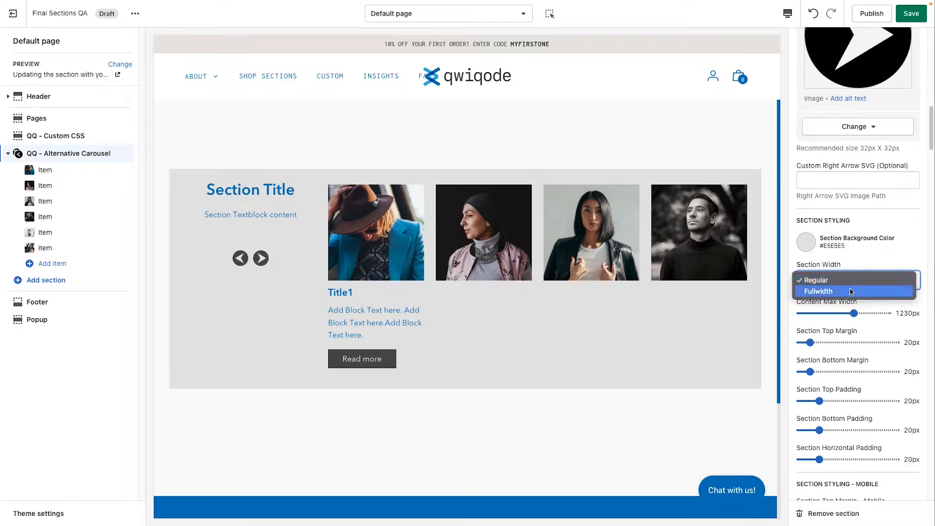
left_click(851, 291)
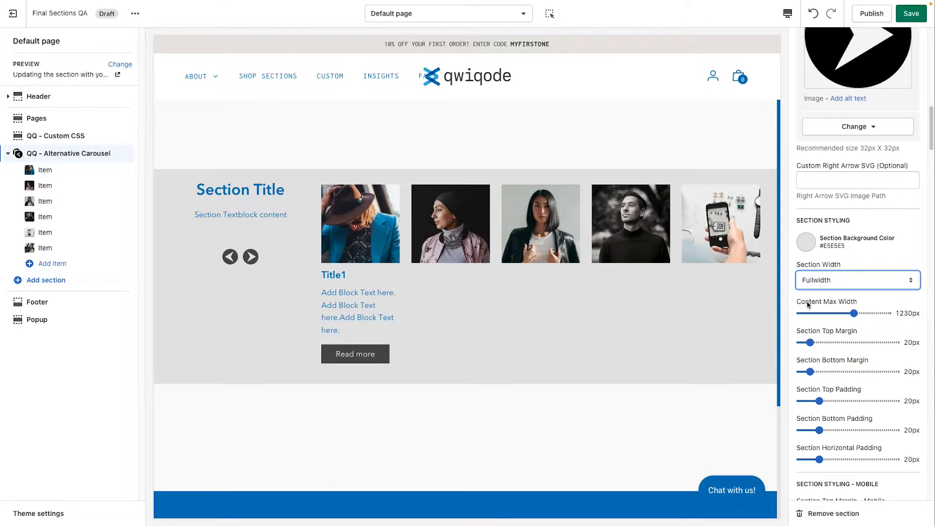
left_click_drag(854, 313, 822, 312)
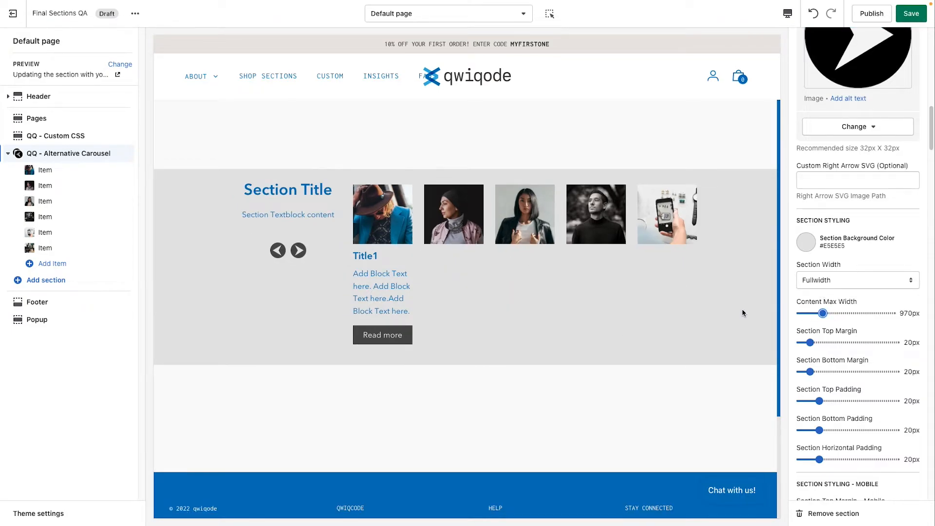
left_click(842, 314)
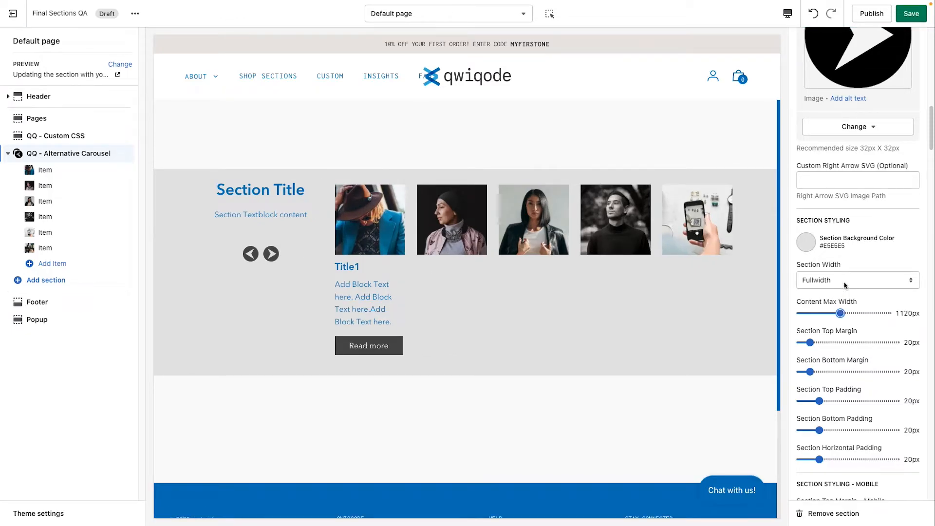
Step: Set the section top margin to 70px, bottom margin to 60px, and top, bottom and horizontal padding to 45px
scroll(852, 373, "down", 1)
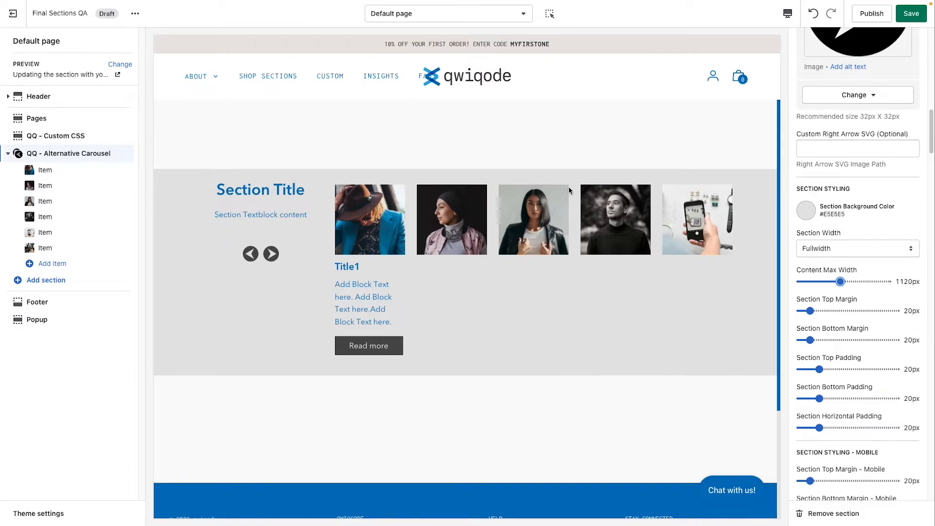
left_click(834, 310)
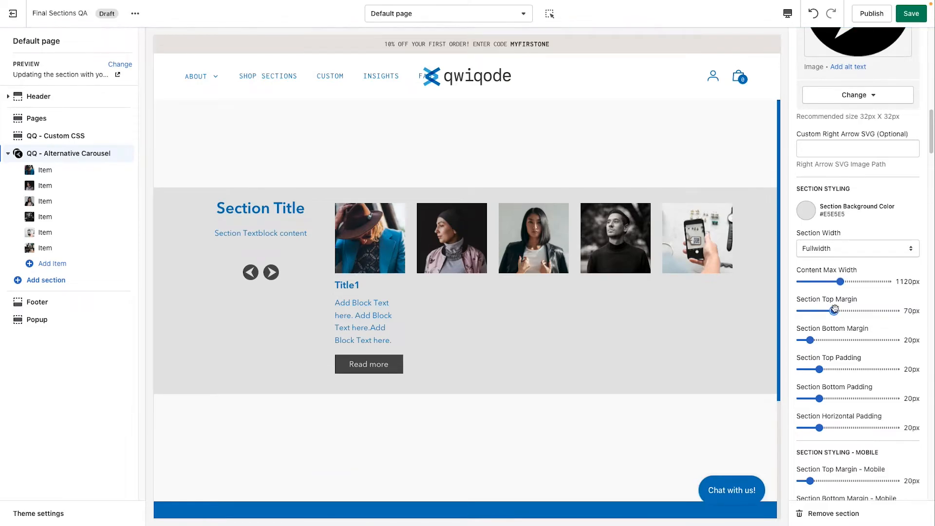
left_click(829, 340)
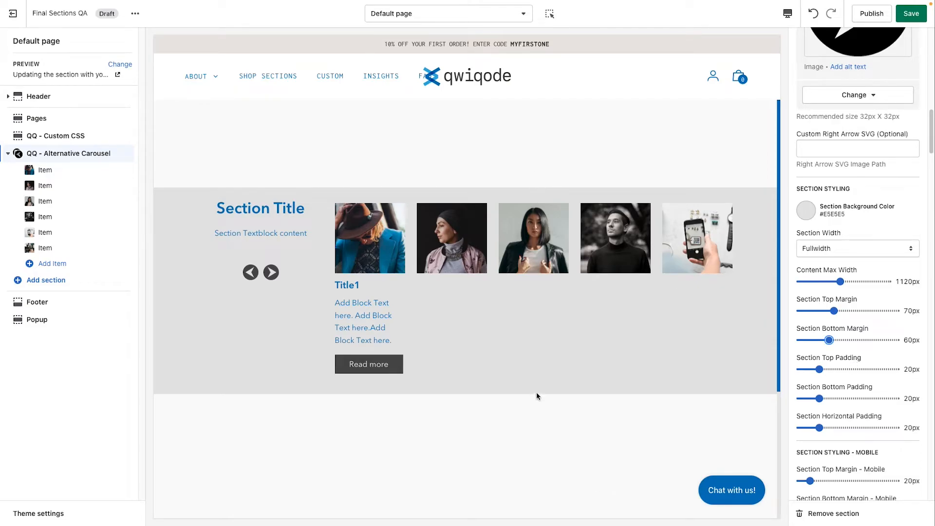
left_click(842, 369)
left_click(843, 398)
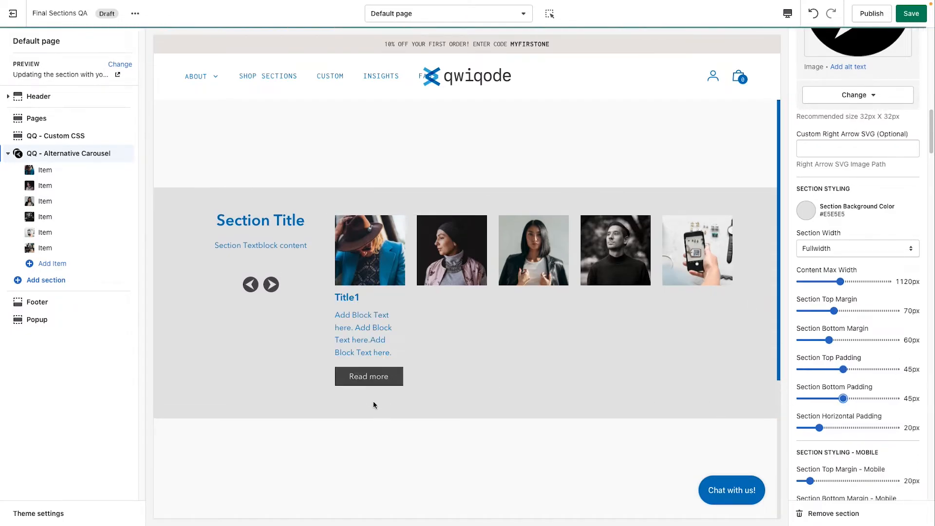
scroll(828, 425, "down", 1)
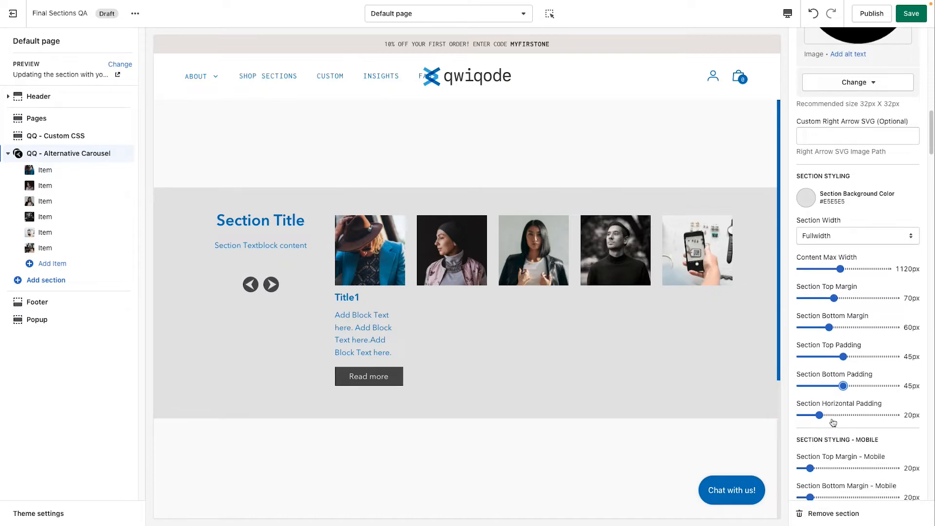
left_click(843, 416)
left_click(849, 239)
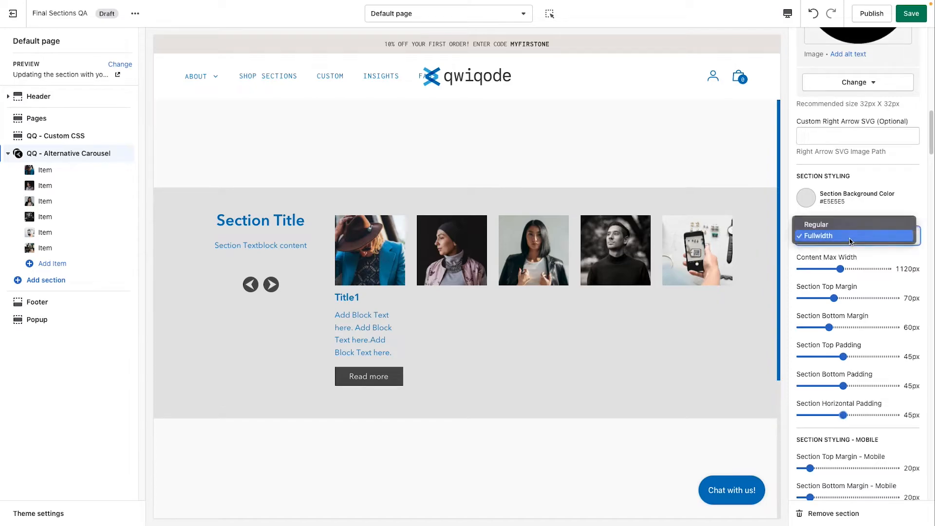
left_click(849, 224)
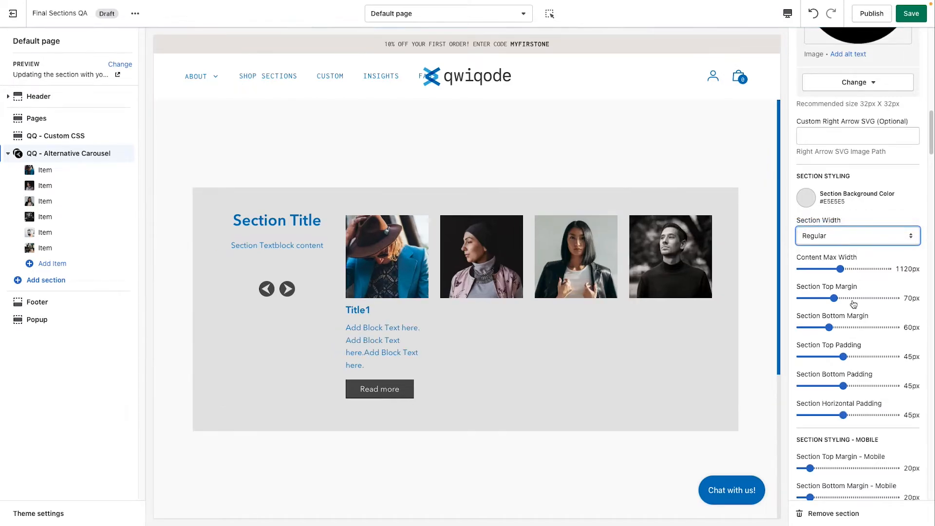
left_click(862, 414)
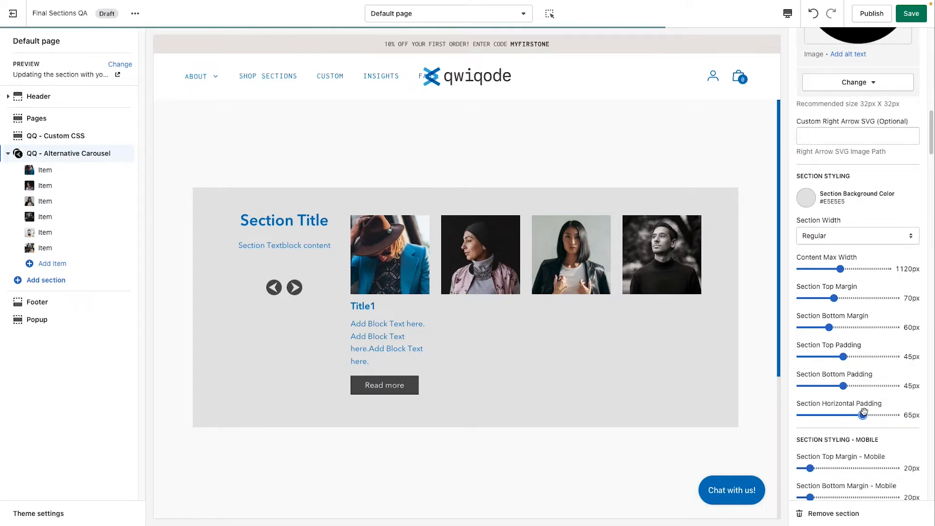
left_click_drag(863, 414, 843, 414)
left_click(849, 239)
left_click(849, 254)
Step: Set the section title color to the red swatch #E62525
scroll(855, 409, "down", 3)
scroll(854, 412, "down", 1)
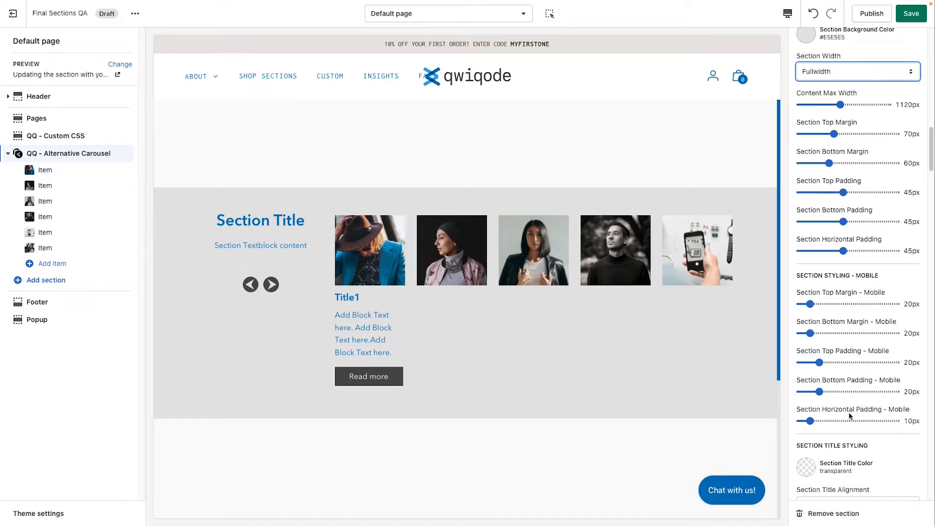
scroll(874, 429, "down", 5)
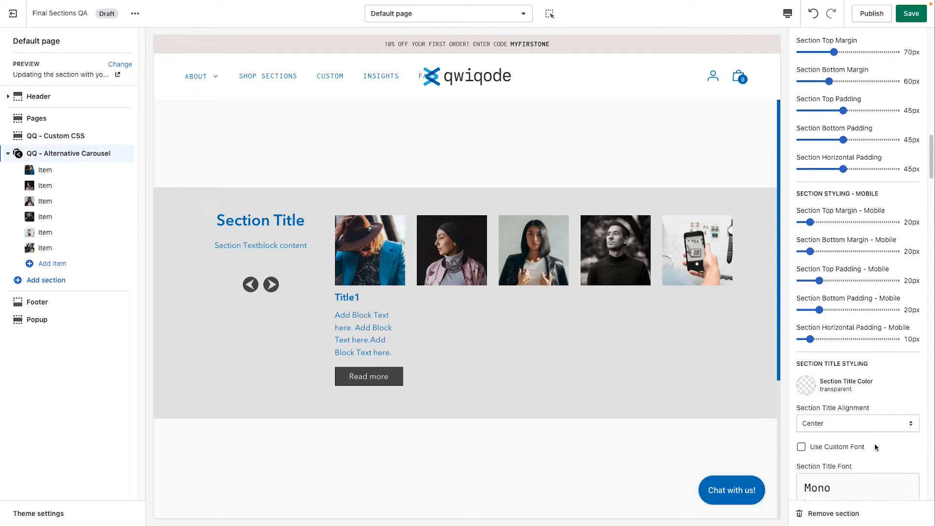
scroll(875, 447, "down", 6)
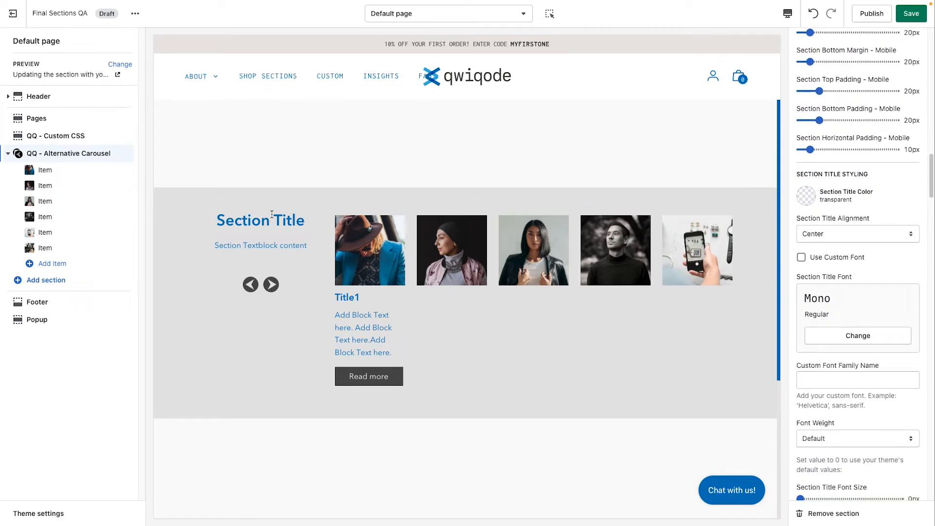
left_click_drag(222, 220, 287, 220)
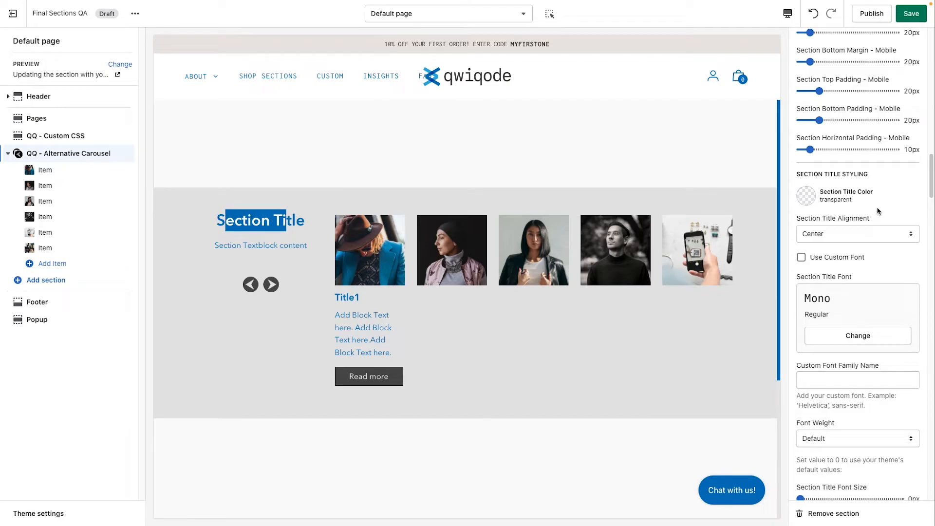
left_click(807, 195)
left_click(872, 180)
left_click(806, 195)
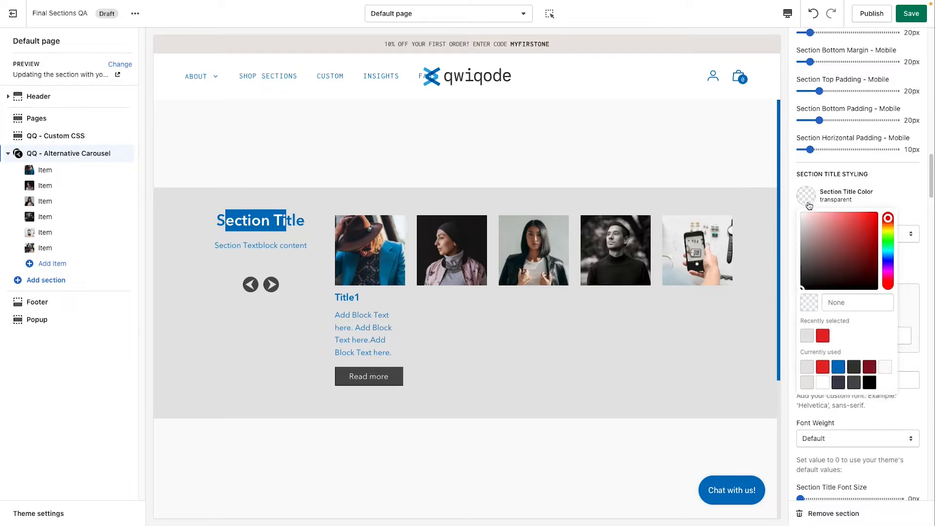
left_click(823, 335)
left_click(910, 178)
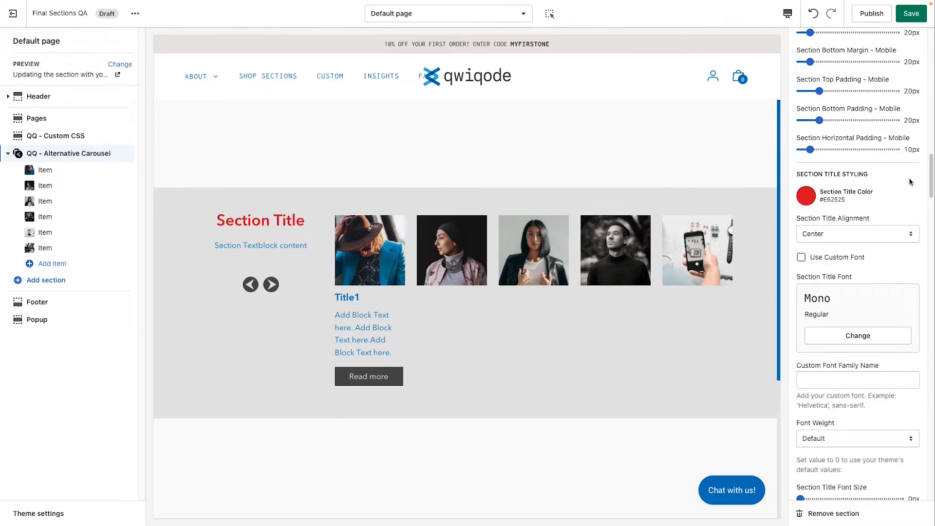
Step: Set the section title alignment to Left
left_click(847, 239)
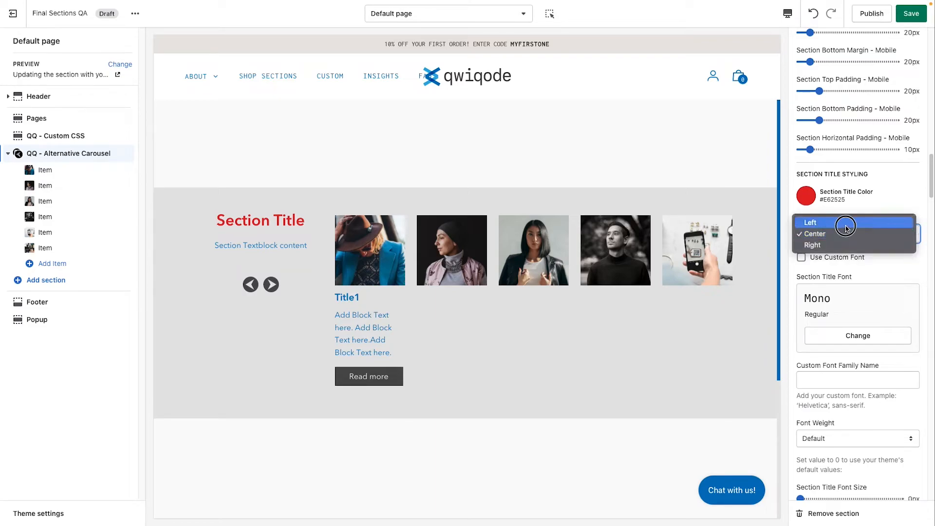
left_click(846, 227)
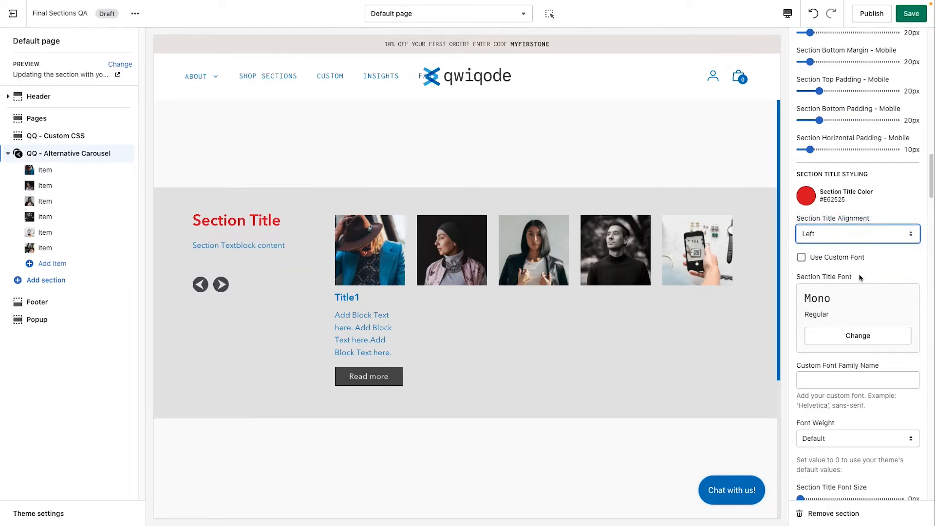
left_click(836, 232)
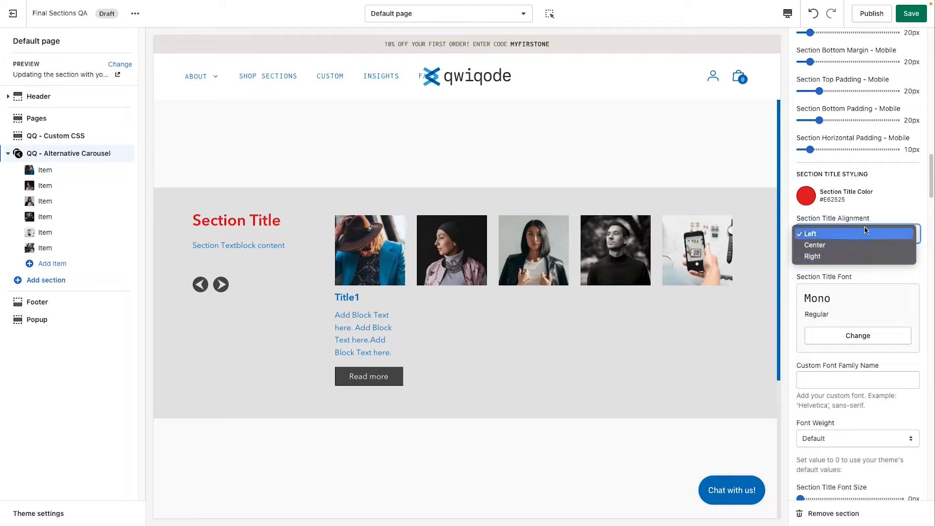
left_click(889, 211)
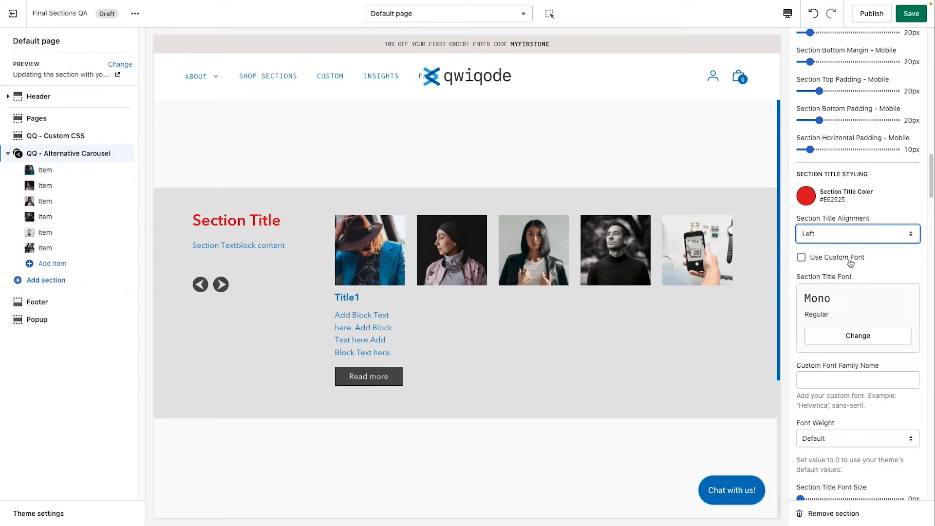
scroll(851, 352, "down", 1)
scroll(852, 352, "down", 1)
left_click(830, 234)
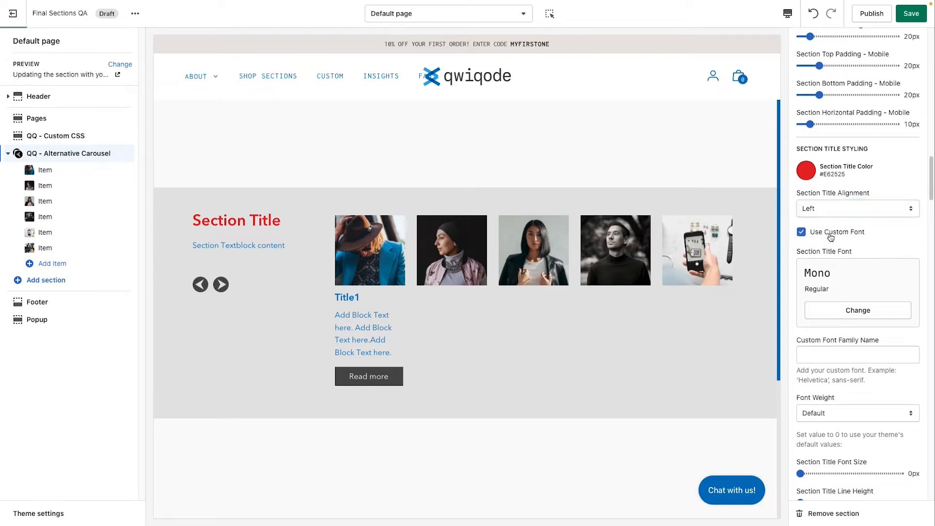
left_click(836, 235)
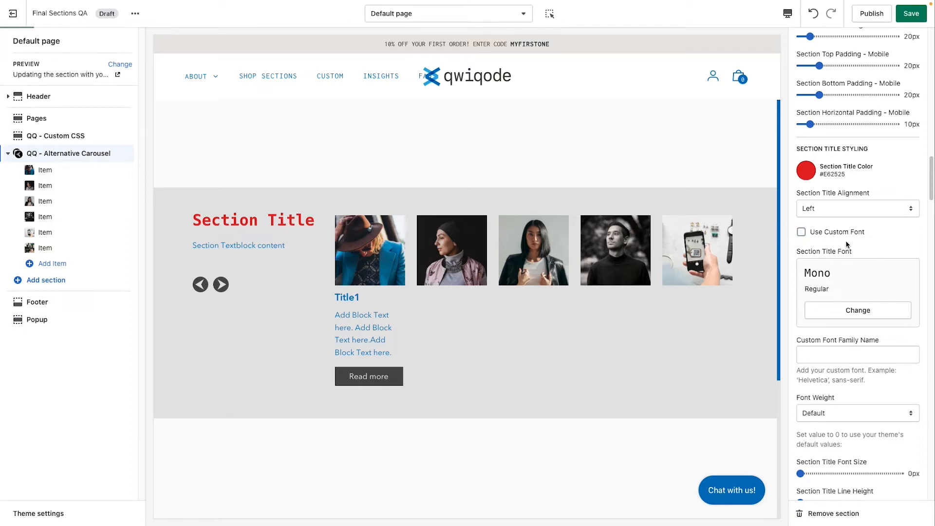
Step: Set the section title font weight to 700 (Bold)
scroll(847, 353, "down", 5)
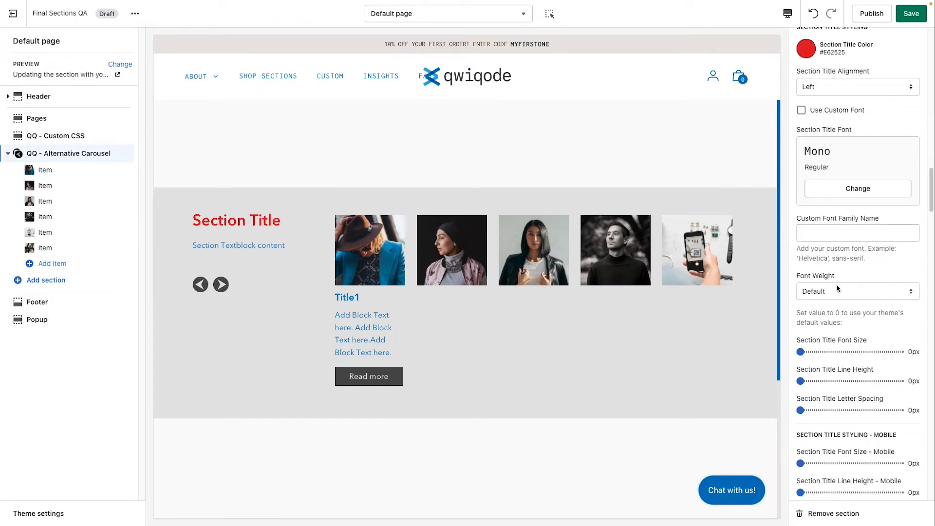
left_click(837, 288)
left_click(855, 369)
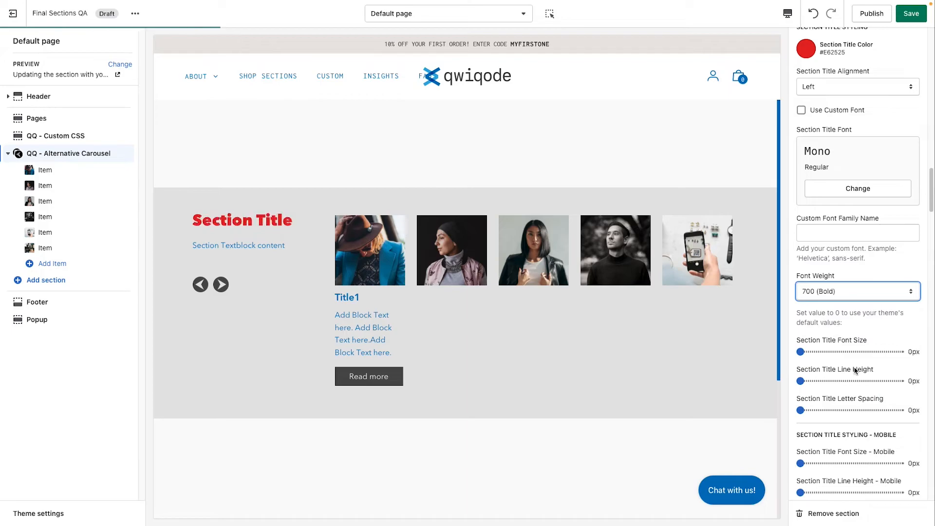
Step: Try a section title font size of 48px and line height of 60px, then reset both to 0px
scroll(856, 360, "down", 3)
left_click(846, 274)
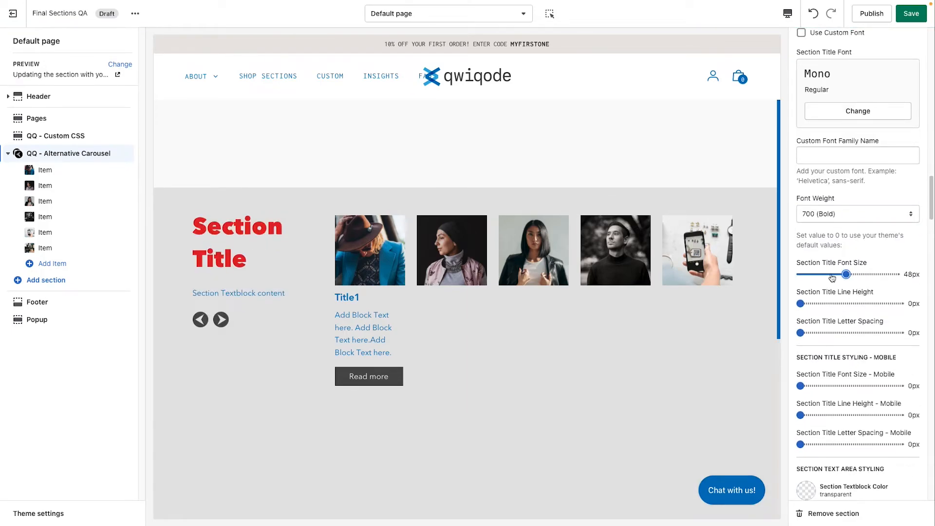
left_click(829, 303)
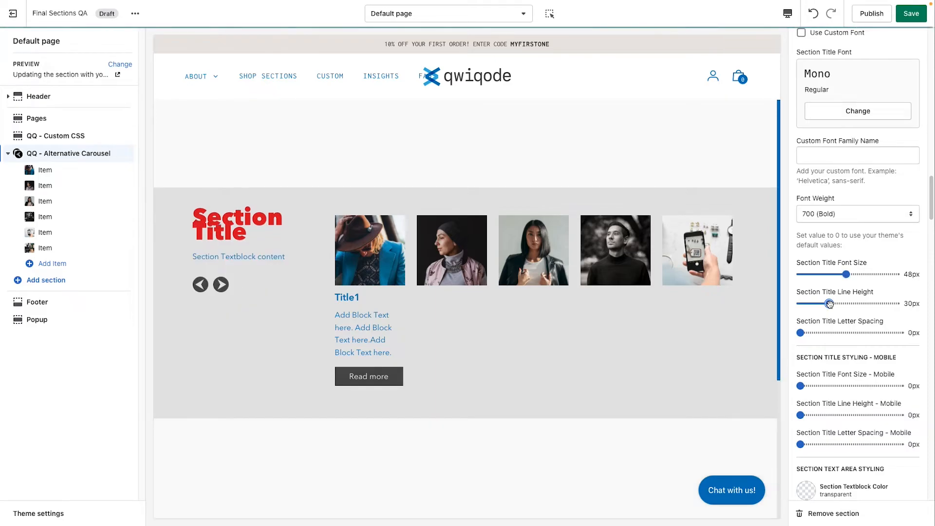
left_click(864, 303)
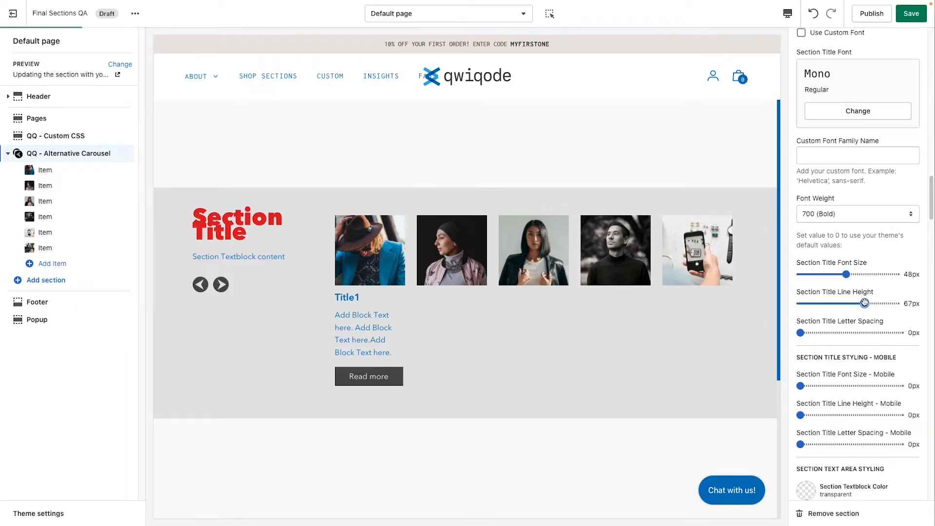
left_click_drag(865, 303, 857, 302)
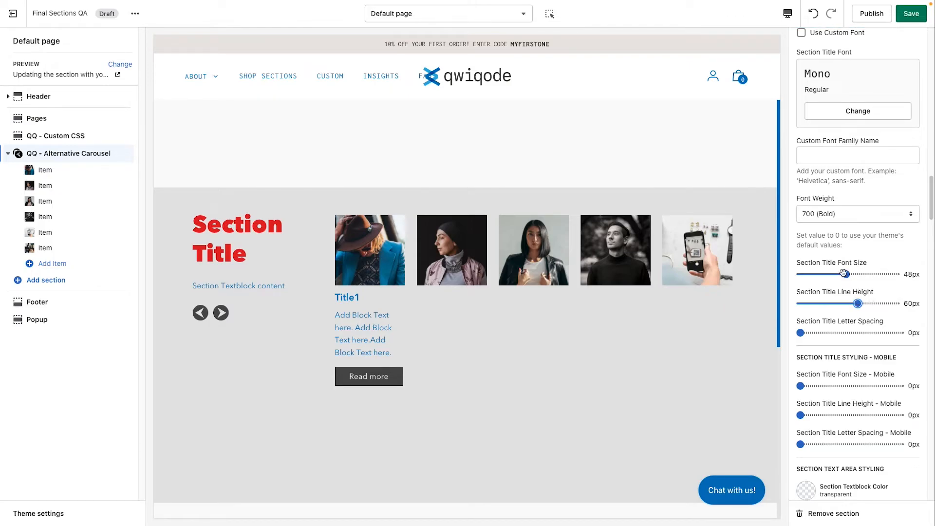
left_click_drag(857, 303, 775, 304)
left_click_drag(845, 274, 789, 271)
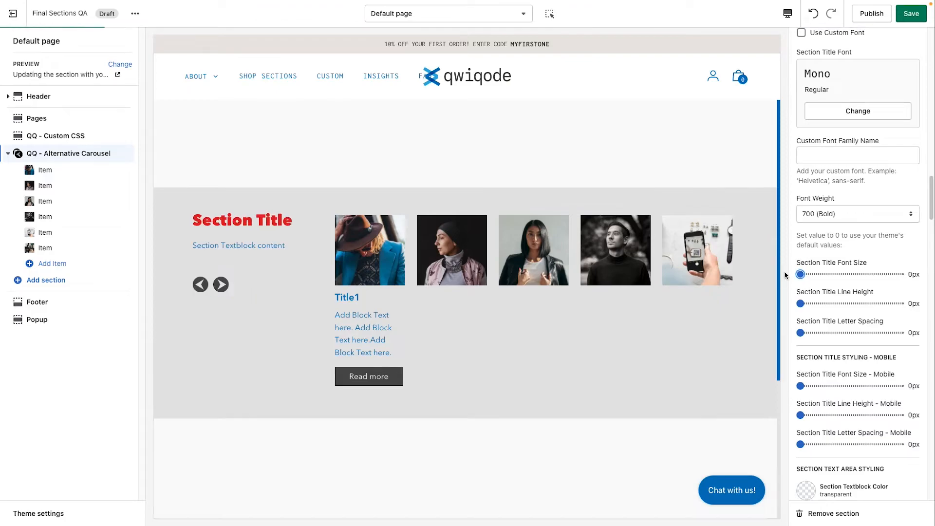
Step: Look through the title mobile, text area and image size settings of the section
scroll(836, 358, "down", 2)
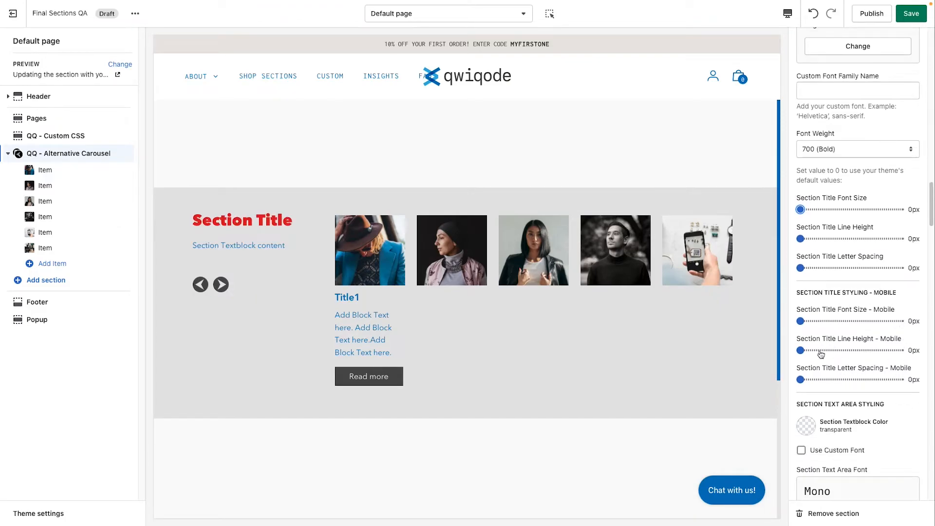
scroll(839, 379, "down", 1)
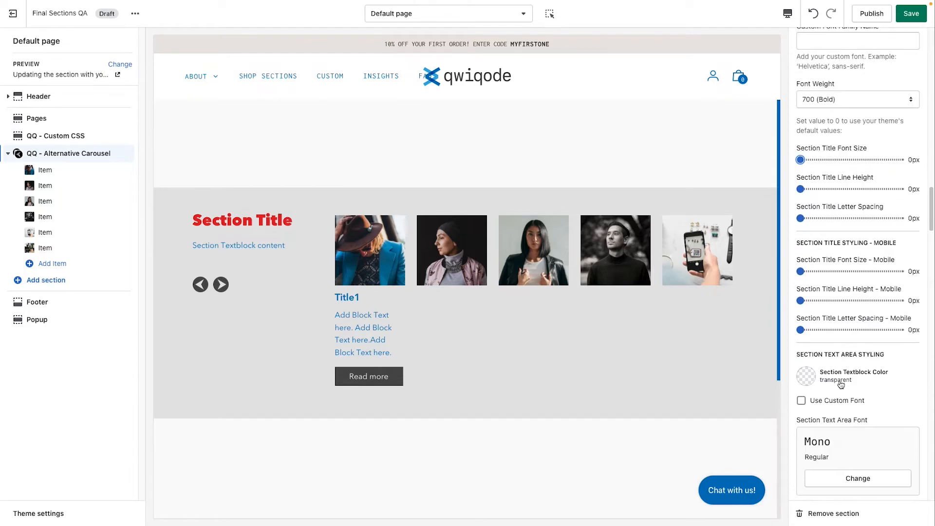
scroll(839, 381, "up", 1)
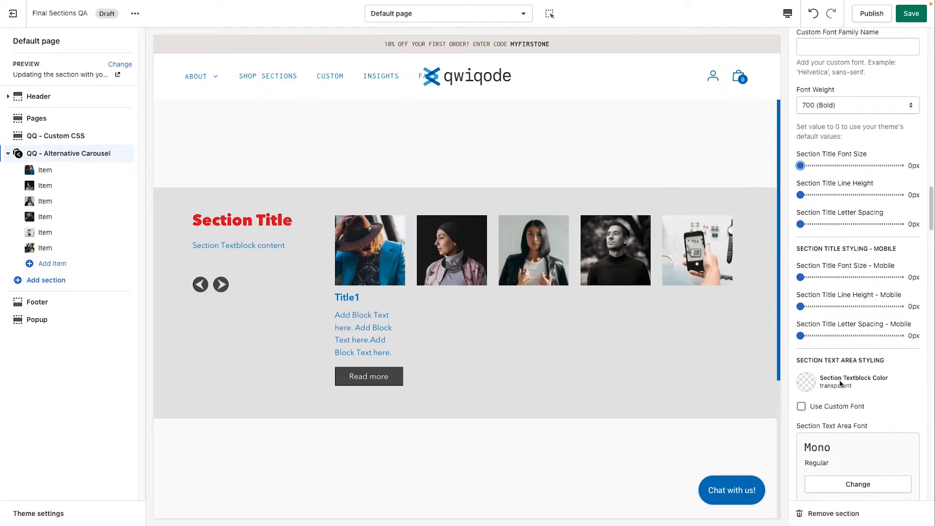
scroll(839, 383, "down", 2)
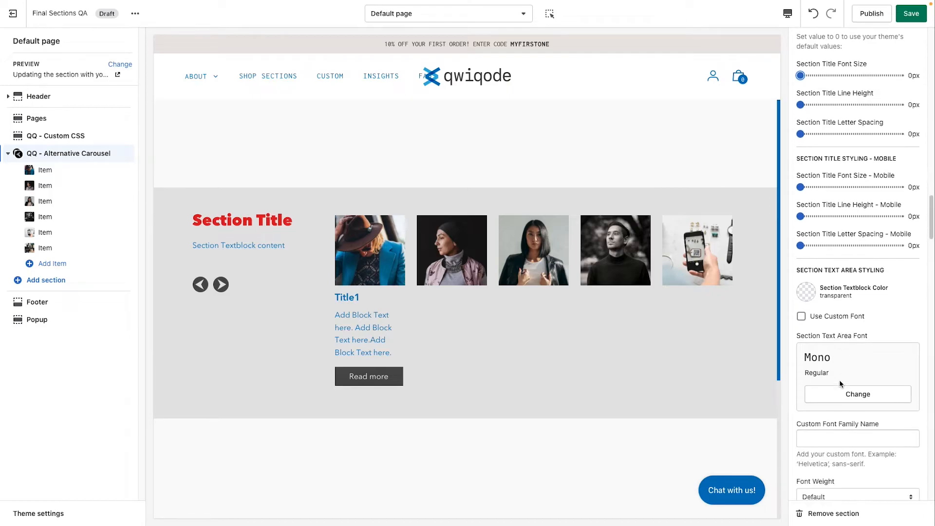
scroll(839, 383, "down", 1)
left_click_drag(262, 248, 203, 247)
left_click(247, 249)
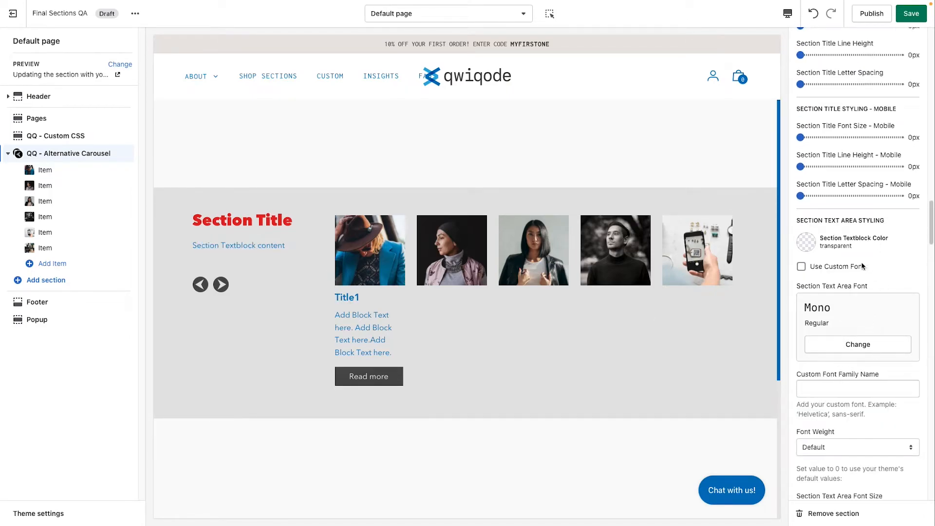
scroll(851, 434, "down", 5)
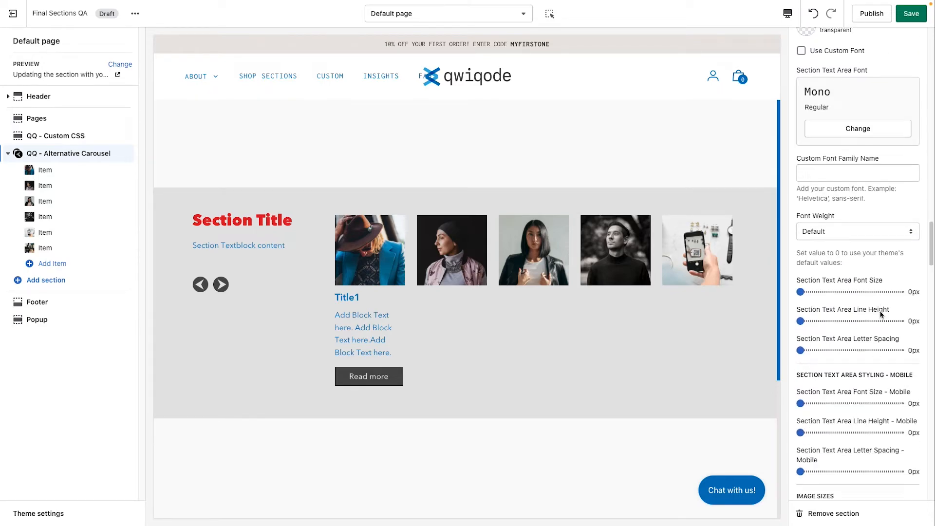
scroll(876, 393, "down", 1)
scroll(875, 393, "down", 3)
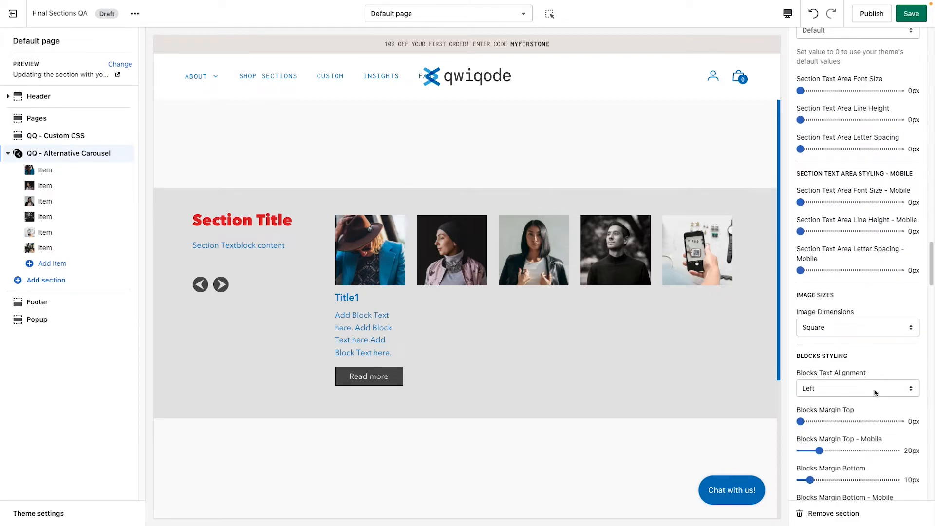
scroll(875, 393, "down", 1)
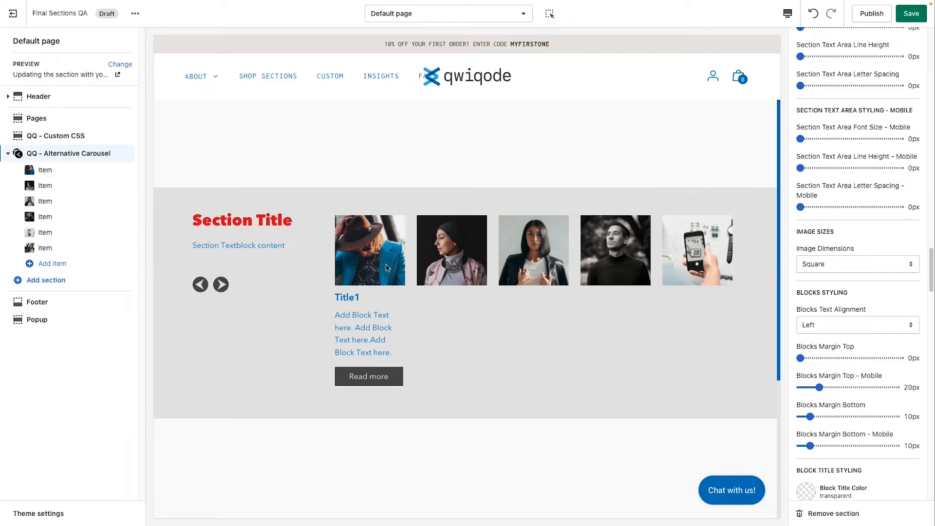
Step: Try the Portrait image dimensions, then switch back to Square
left_click(841, 268)
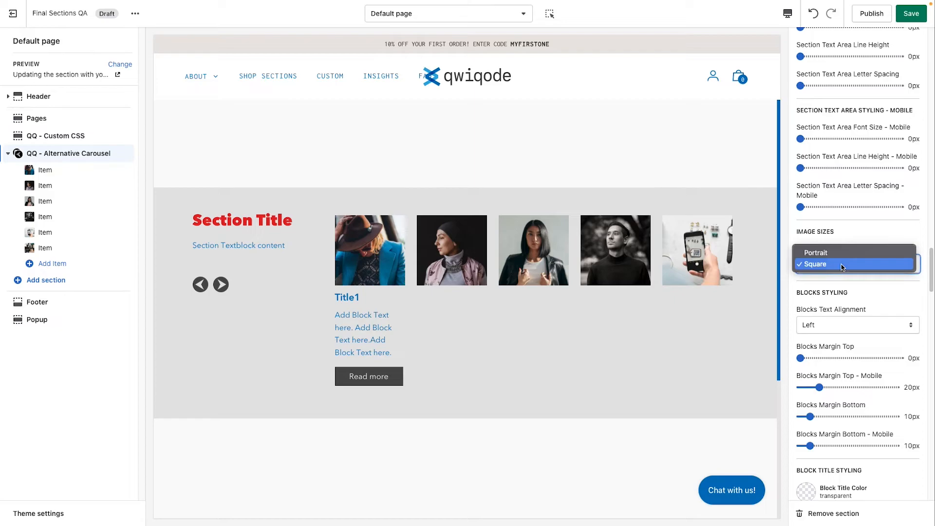
left_click(842, 254)
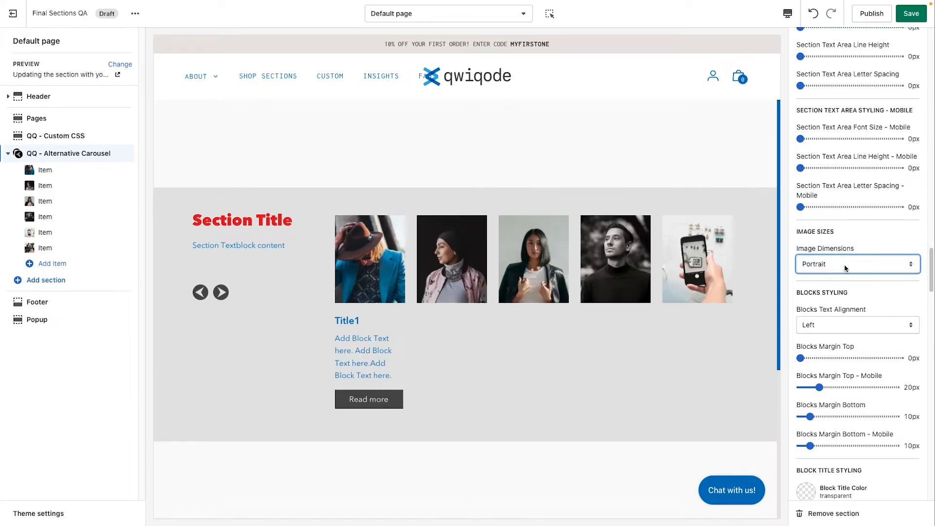
left_click(845, 269)
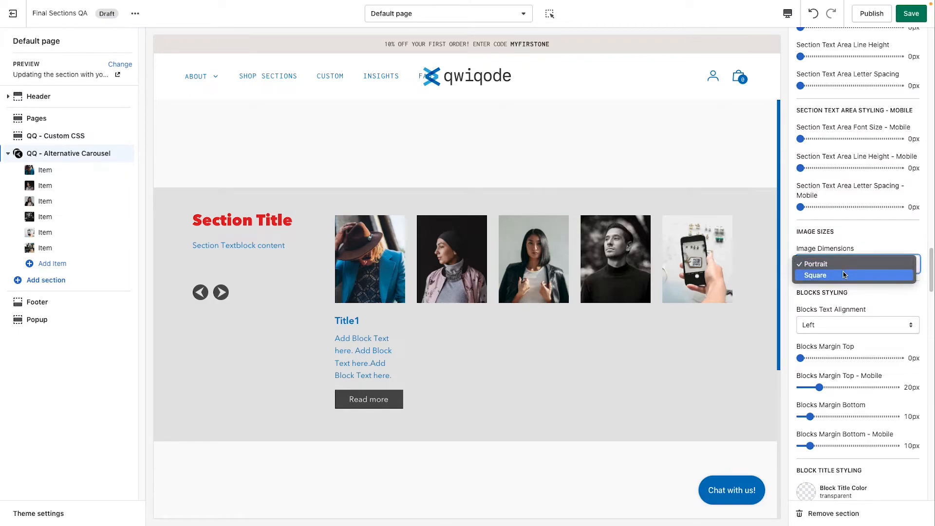
left_click(844, 275)
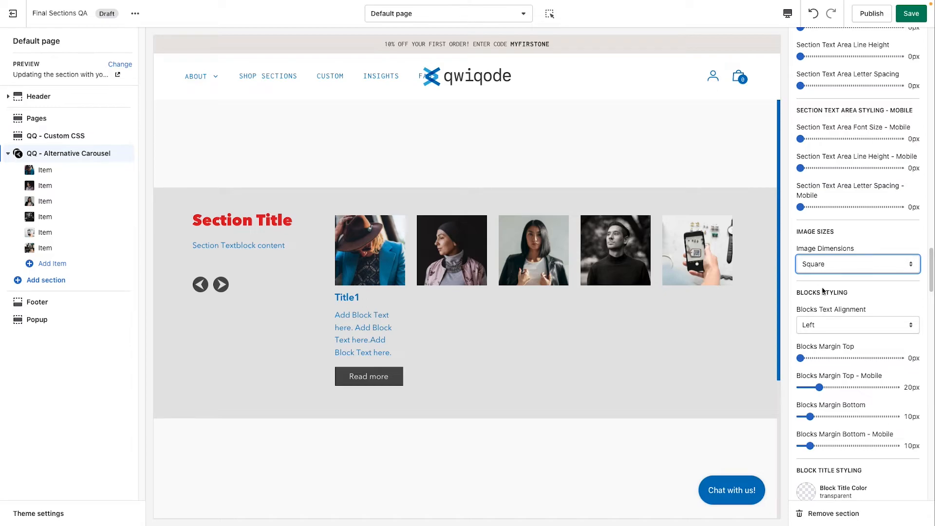
left_click(843, 264)
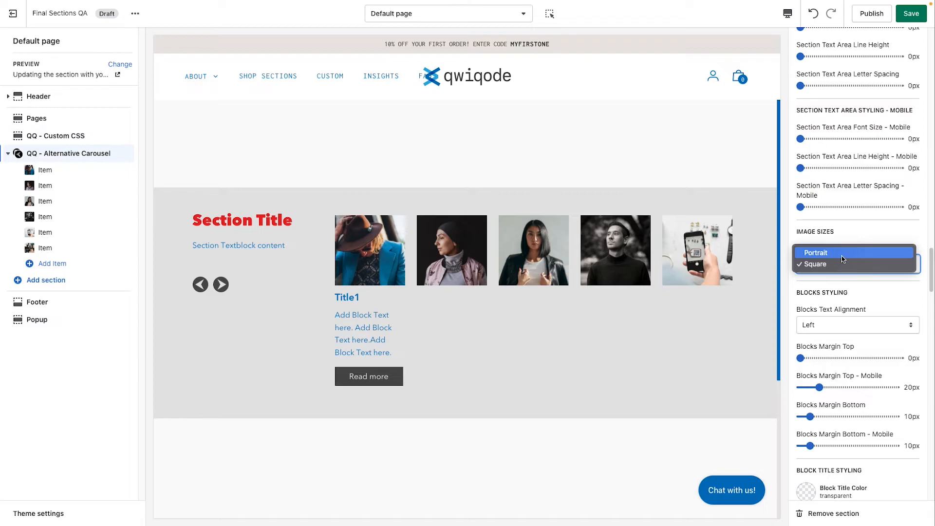
left_click(849, 292)
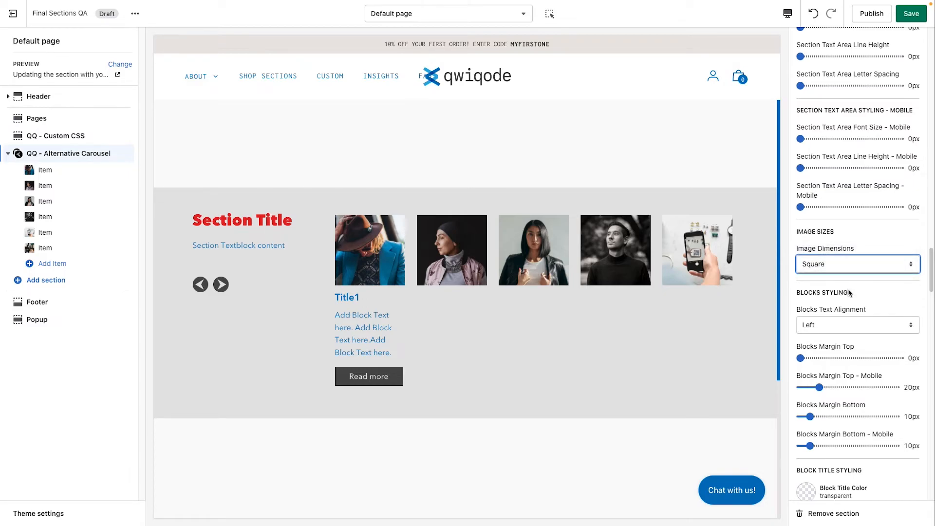
Step: Set the blocks text alignment to Center
scroll(849, 302, "down", 2)
scroll(849, 302, "down", 2)
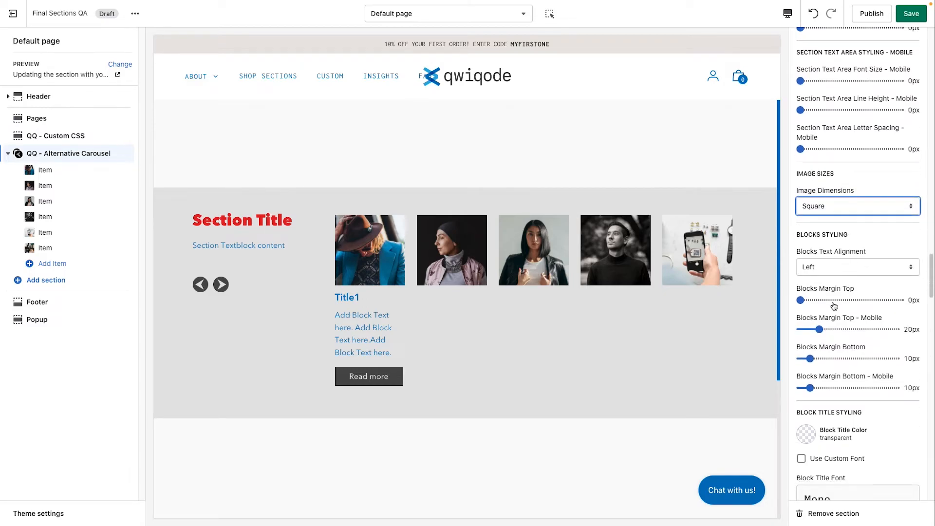
left_click(815, 269)
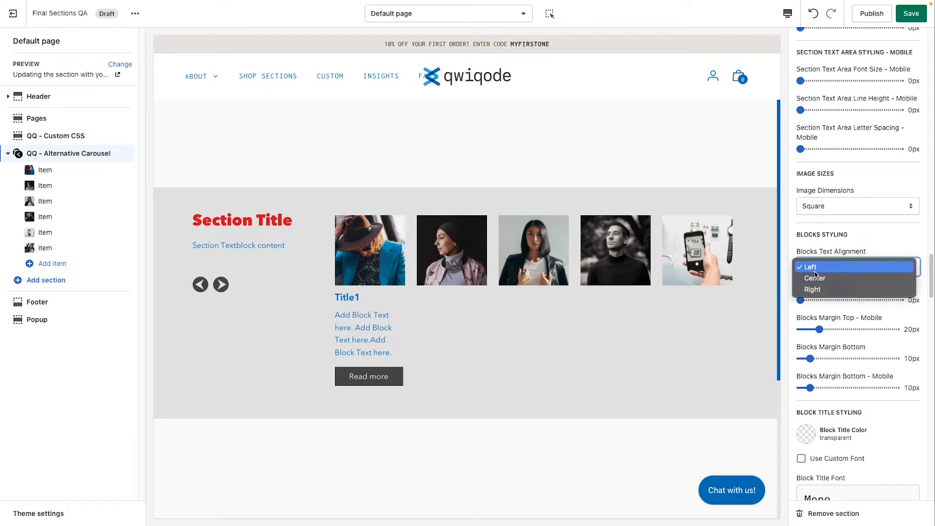
left_click(818, 283)
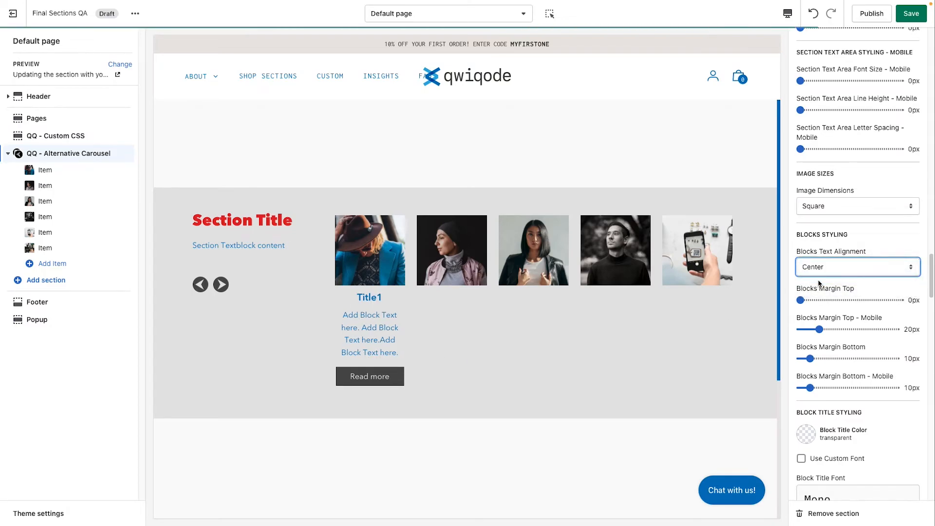
left_click(821, 268)
left_click(824, 278)
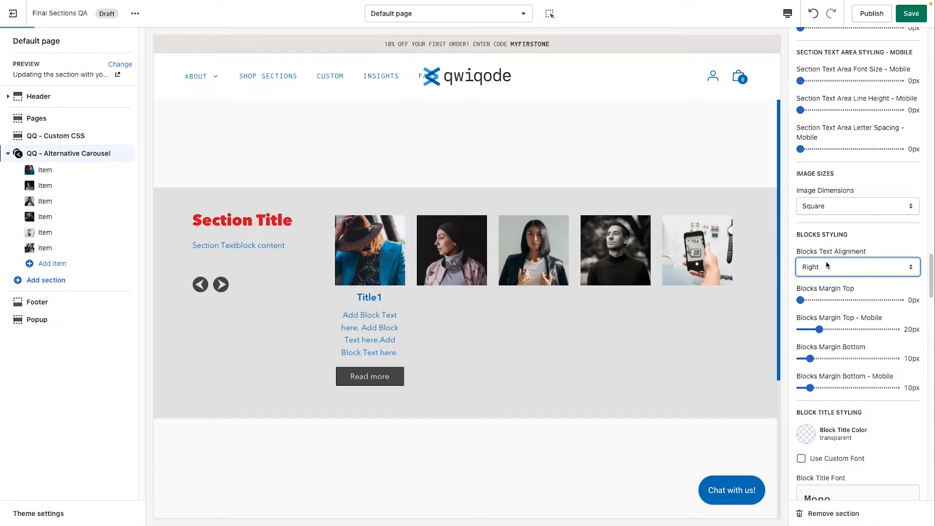
left_click(827, 267)
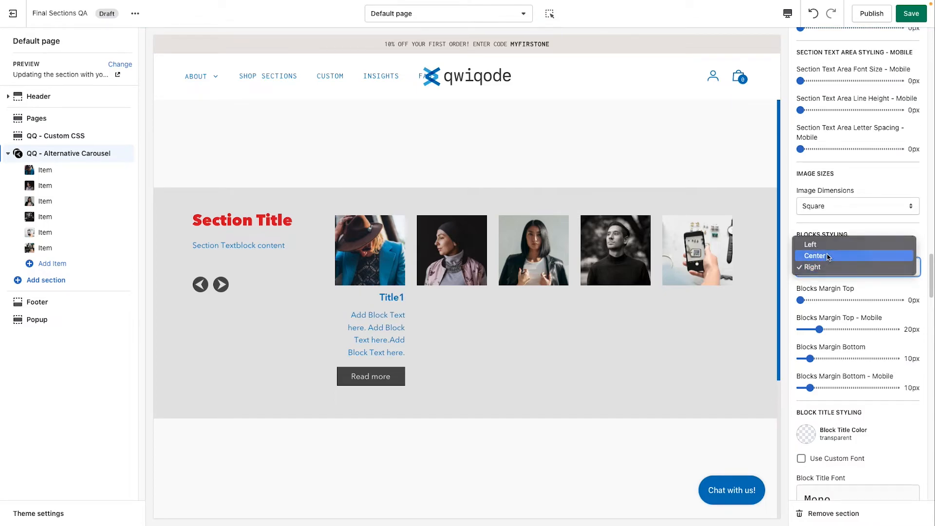
left_click(826, 256)
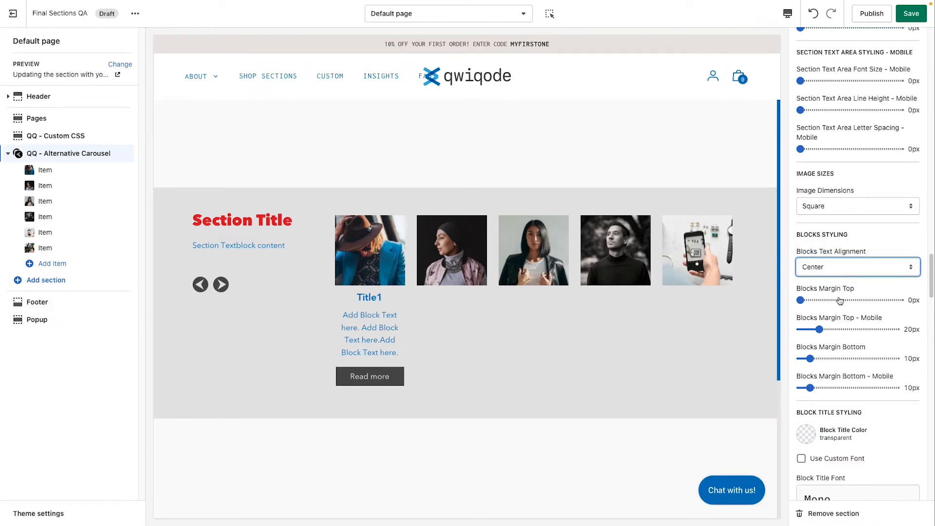
Step: Set the blocks top margin to 42px
left_click(820, 300)
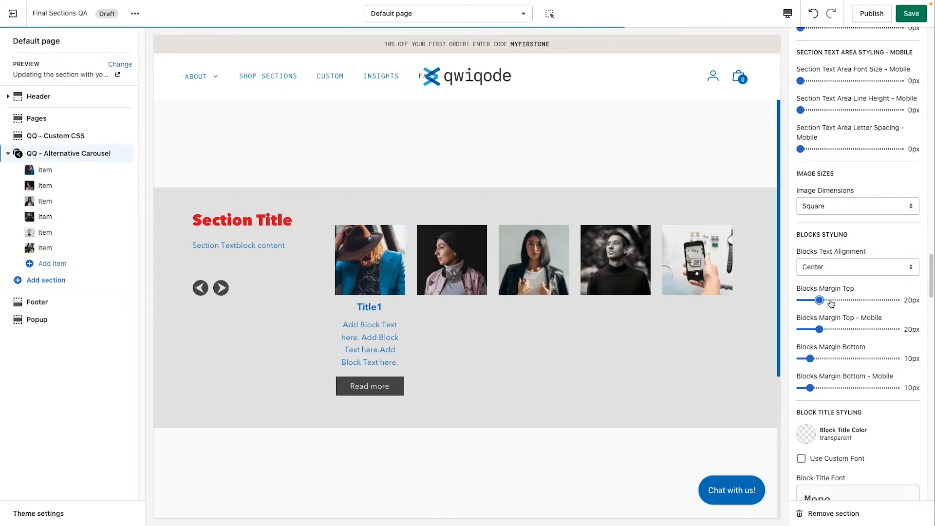
left_click(841, 300)
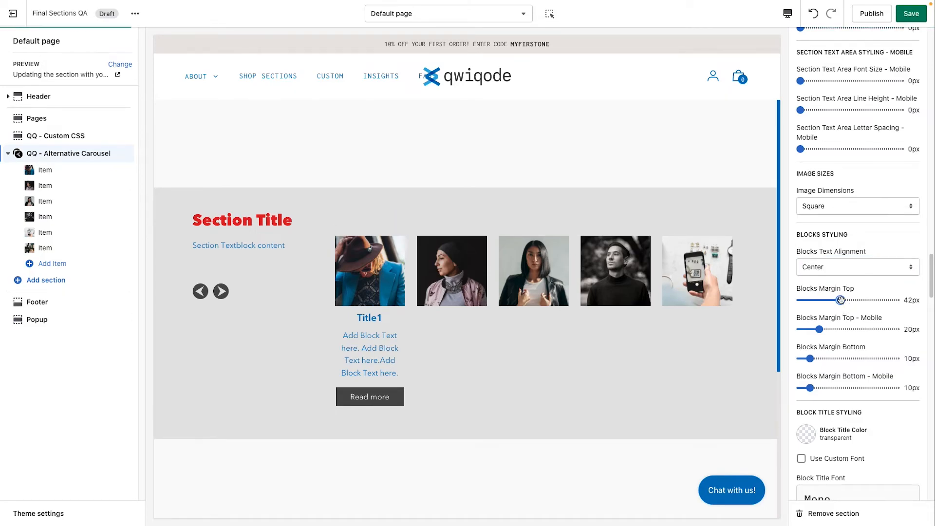
Step: Set the blocks top margin to 18px and the block title top margin to 36px
left_click_drag(840, 300, 817, 299)
scroll(828, 365, "down", 3)
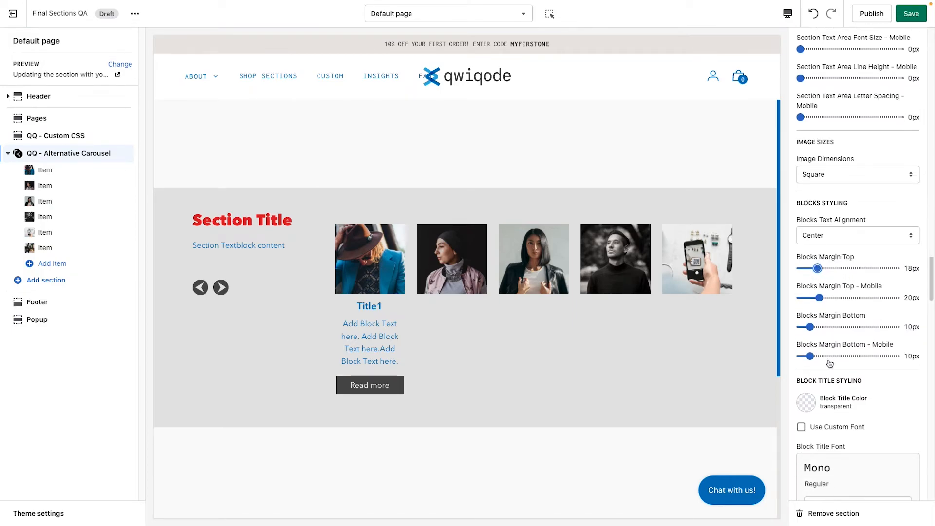
scroll(829, 363, "down", 3)
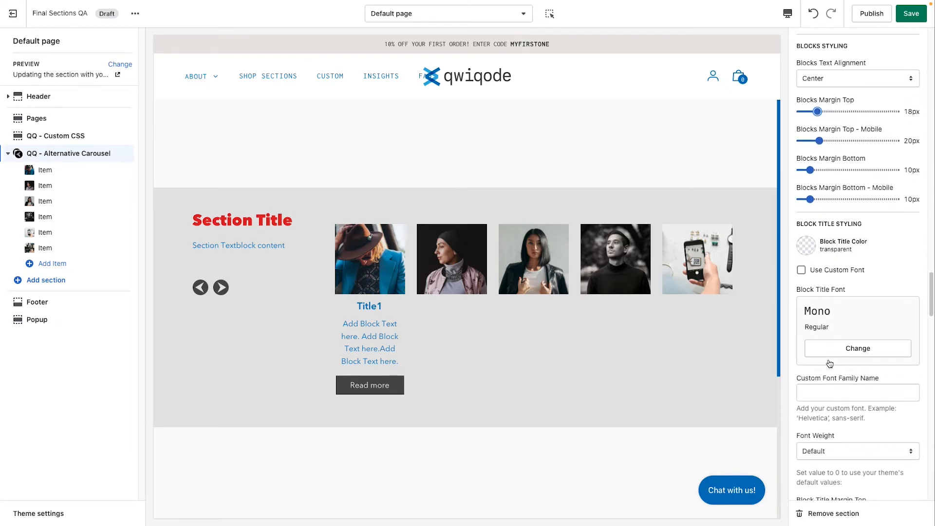
scroll(829, 363, "down", 1)
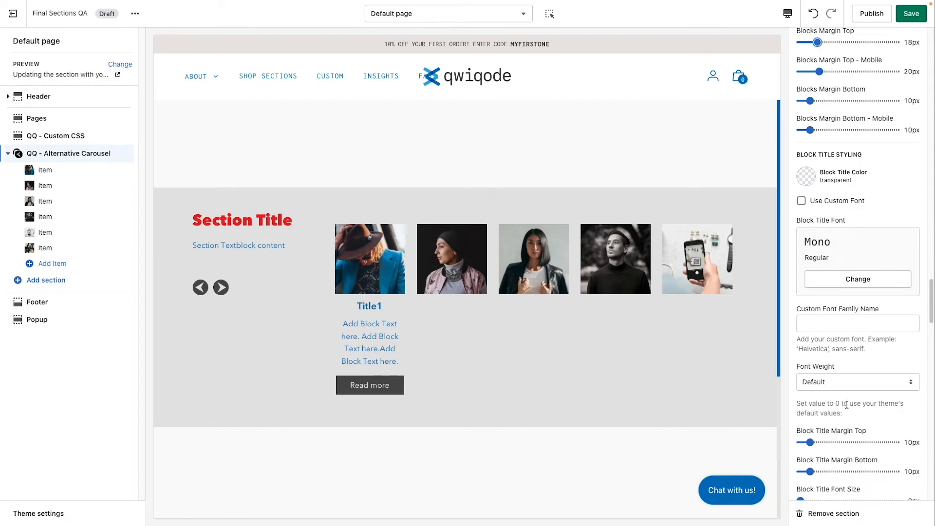
scroll(846, 404, "down", 5)
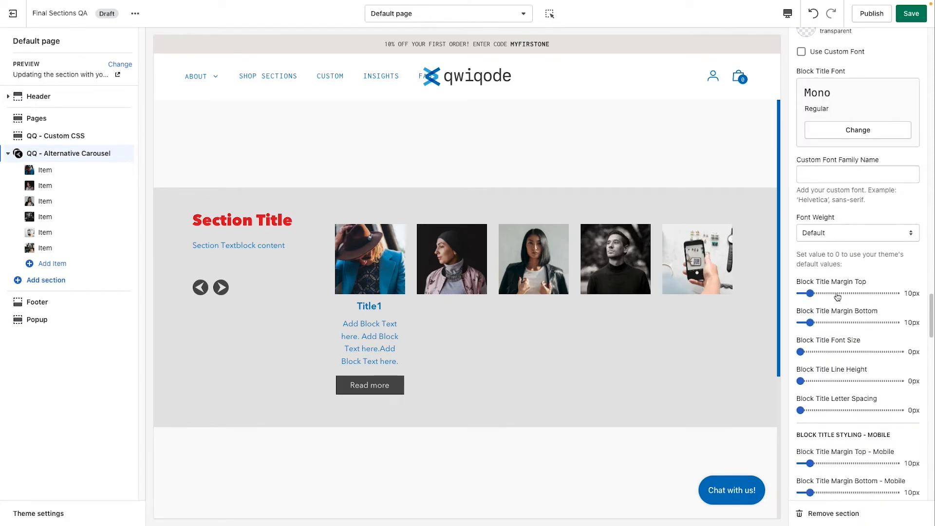
left_click(834, 292)
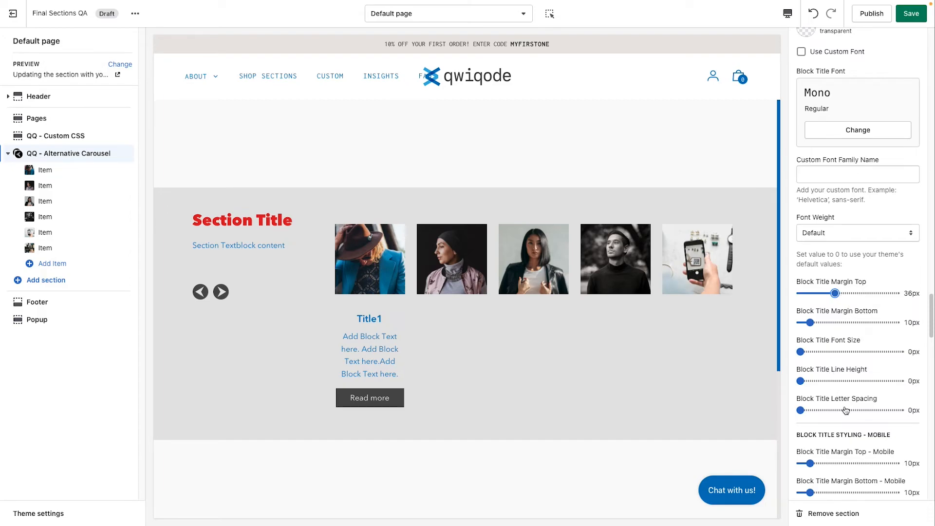
Step: Try changing the button max width size
scroll(846, 409, "down", 1)
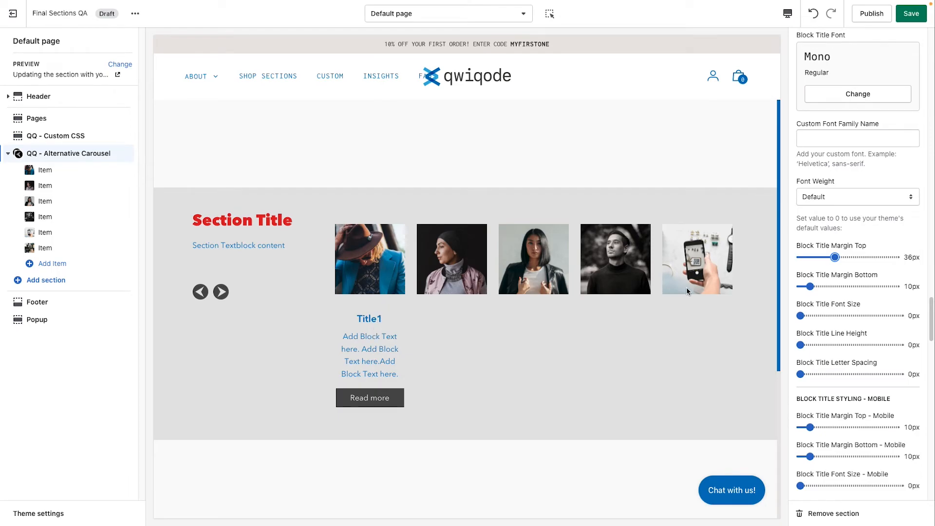
scroll(872, 361, "down", 6)
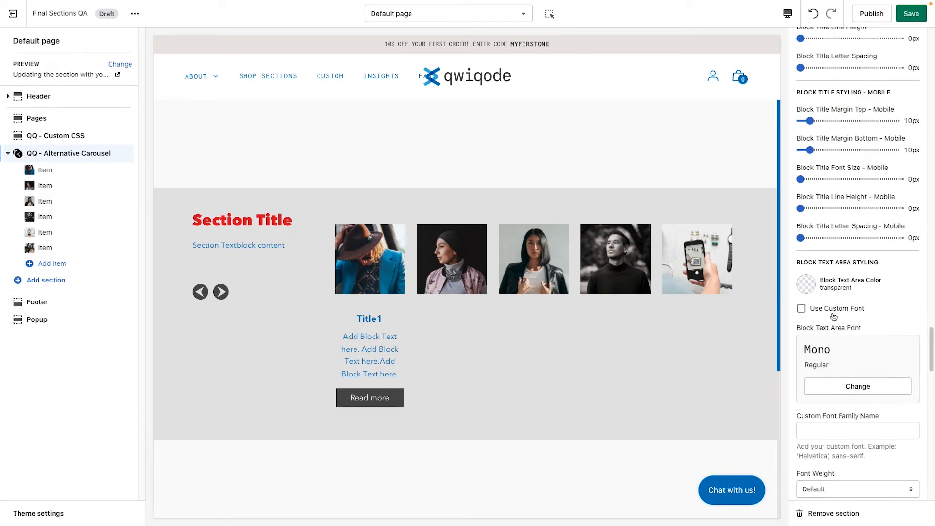
scroll(835, 341, "down", 8)
scroll(844, 411, "down", 4)
scroll(852, 340, "down", 2)
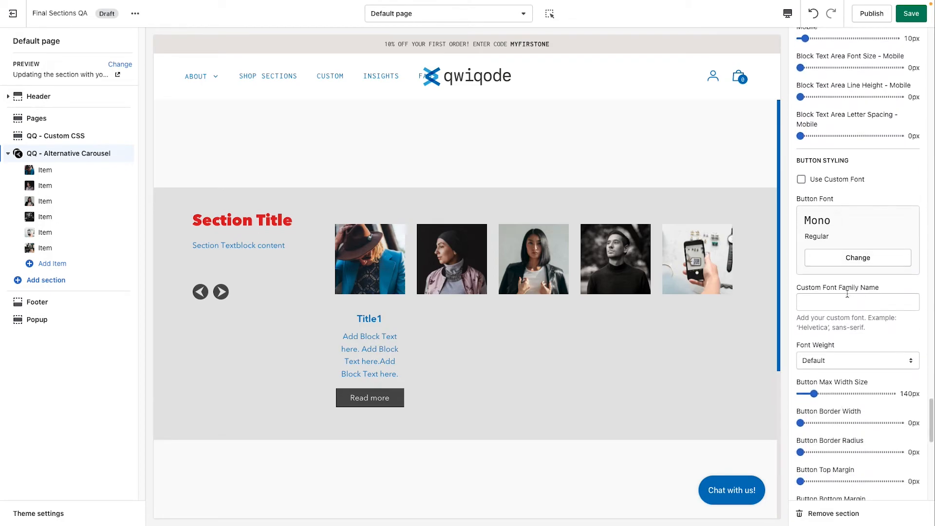
scroll(847, 294, "down", 2)
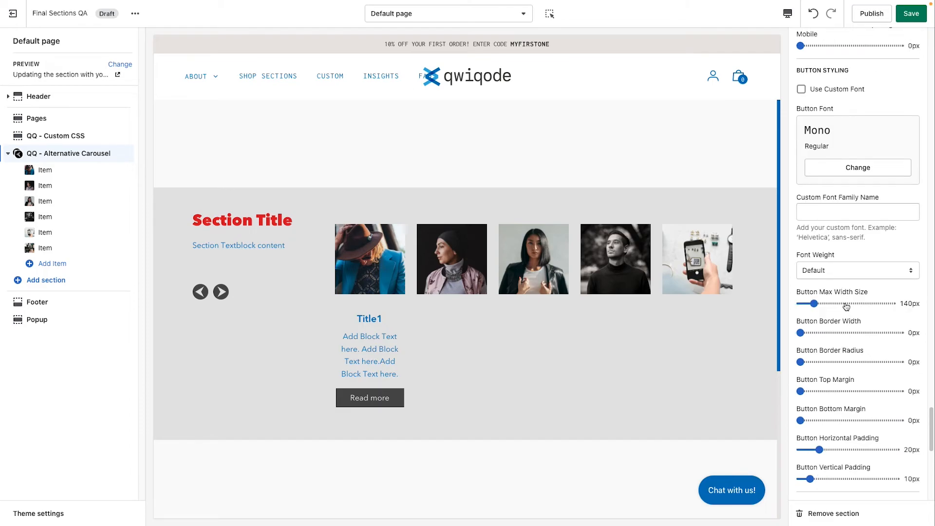
left_click(833, 304)
left_click(814, 303)
Step: Set the button border width to 4px and the button border radius to 19px
scroll(828, 360, "down", 1)
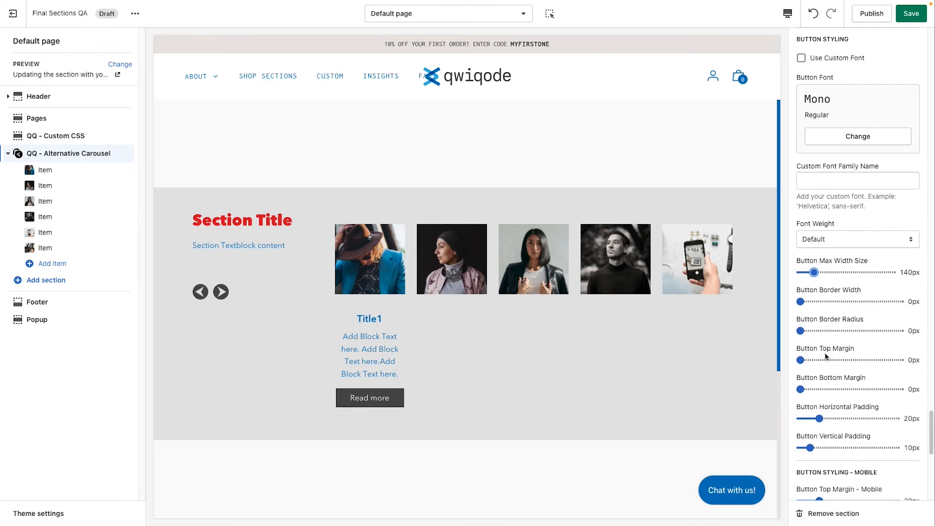
scroll(826, 357, "down", 1)
left_click(813, 277)
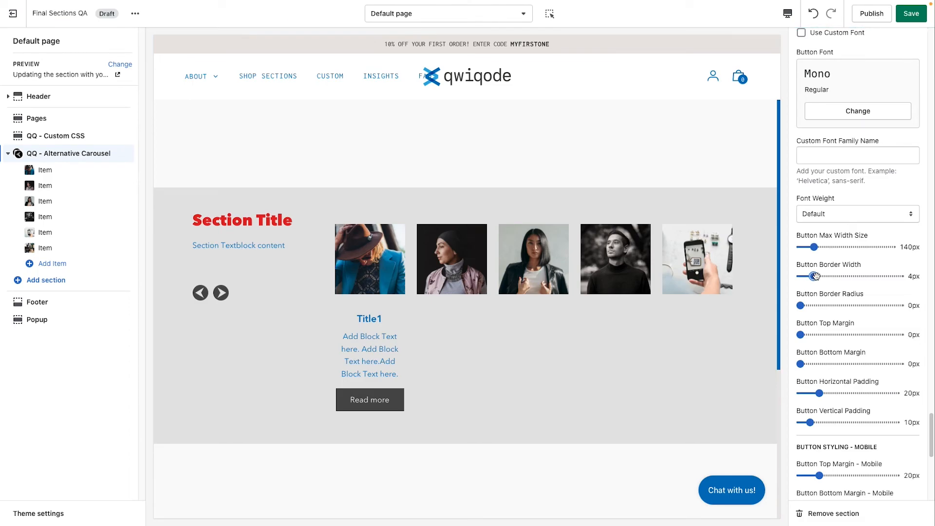
left_click(818, 305)
Step: Set the button top margin to 22px and the button vertical padding to 12px
scroll(823, 351, "down", 1)
left_click(821, 322)
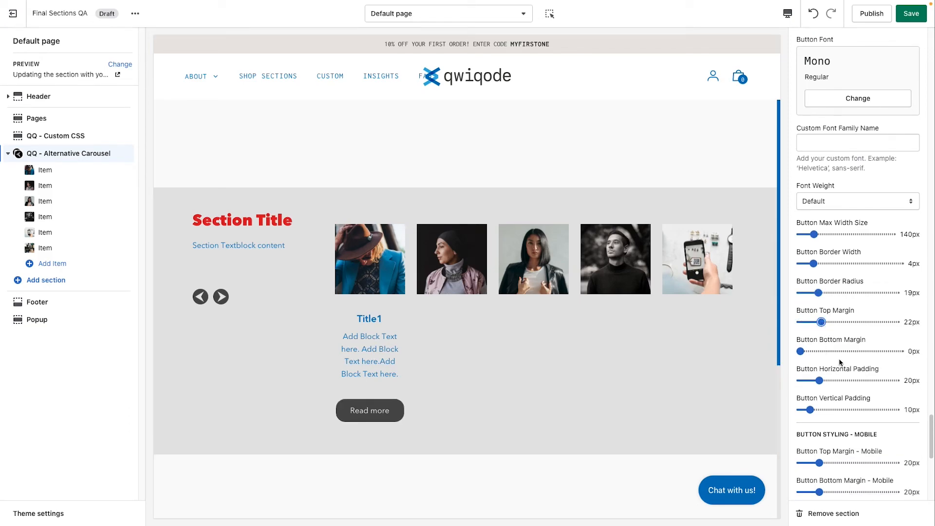
scroll(860, 380, "down", 3)
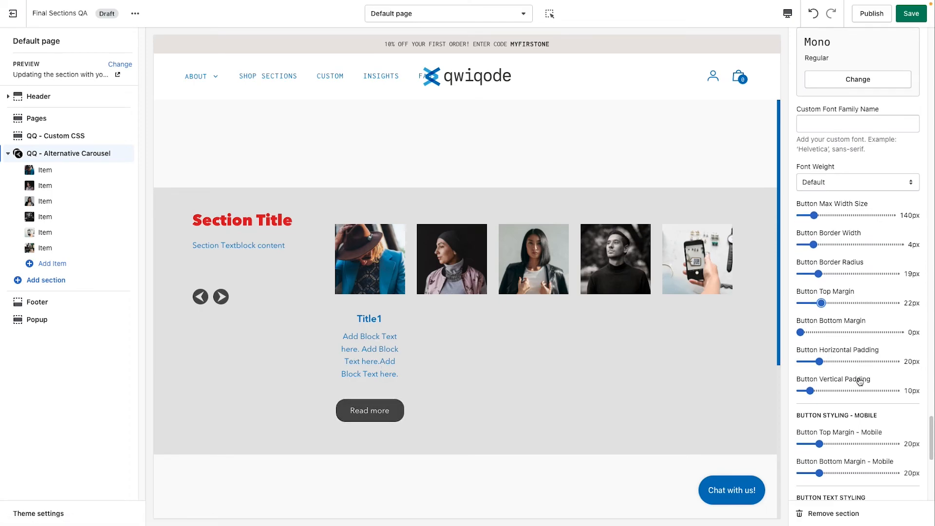
left_click(827, 365)
left_click_drag(827, 365, 811, 365)
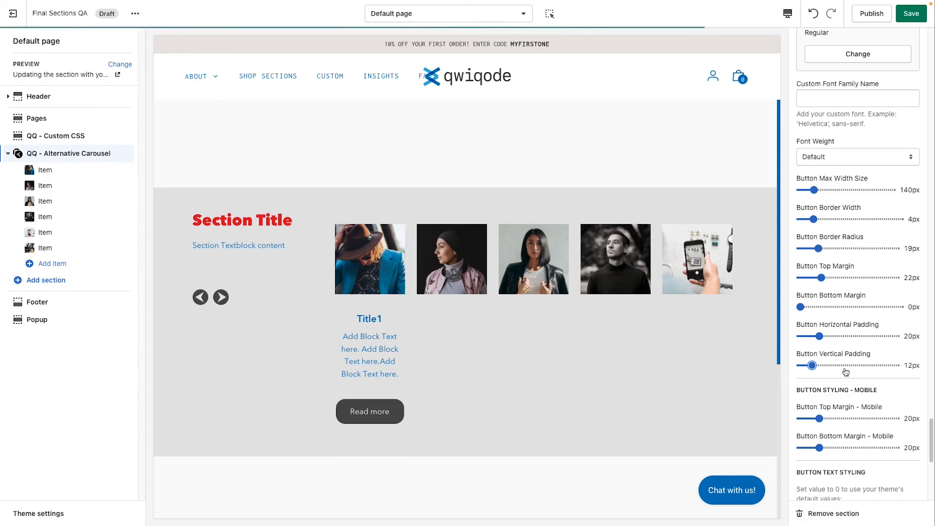
Step: Set the button background color to #0071BC
scroll(846, 372, "down", 9)
scroll(846, 371, "down", 7)
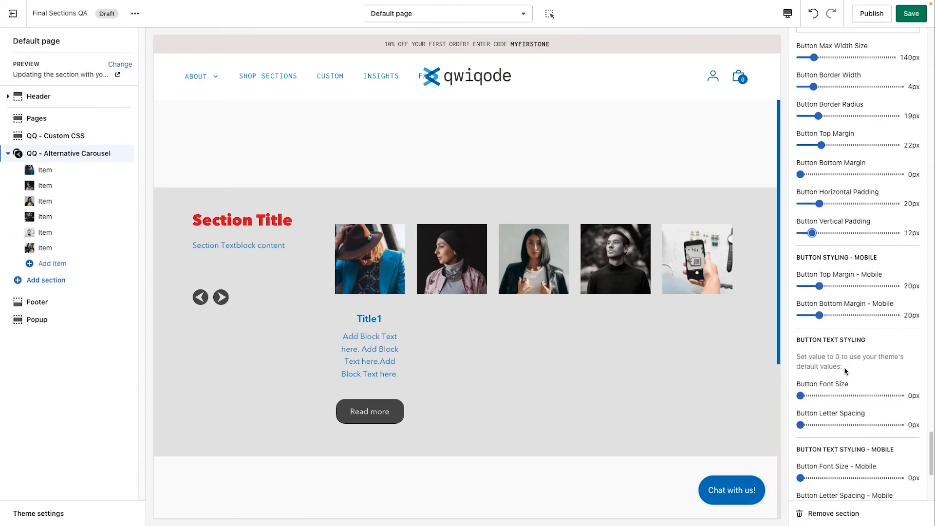
scroll(846, 371, "down", 1)
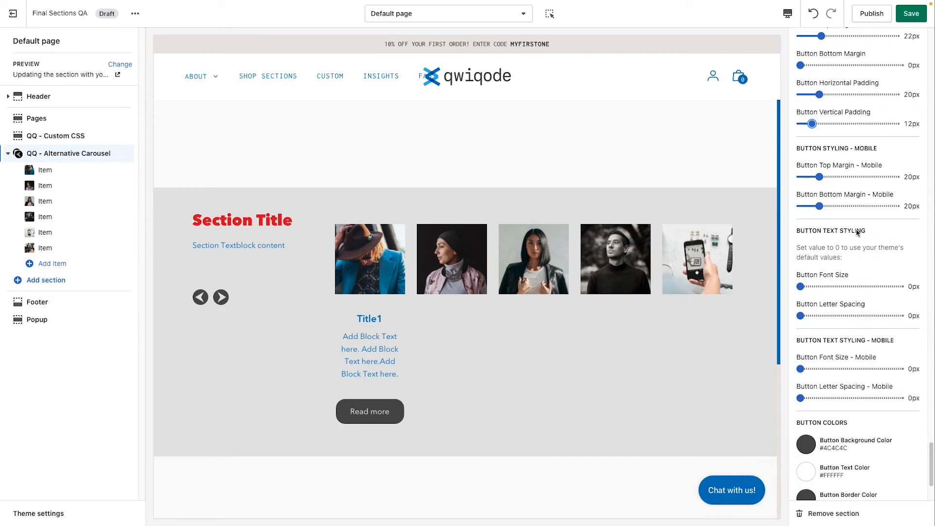
scroll(853, 395, "down", 8)
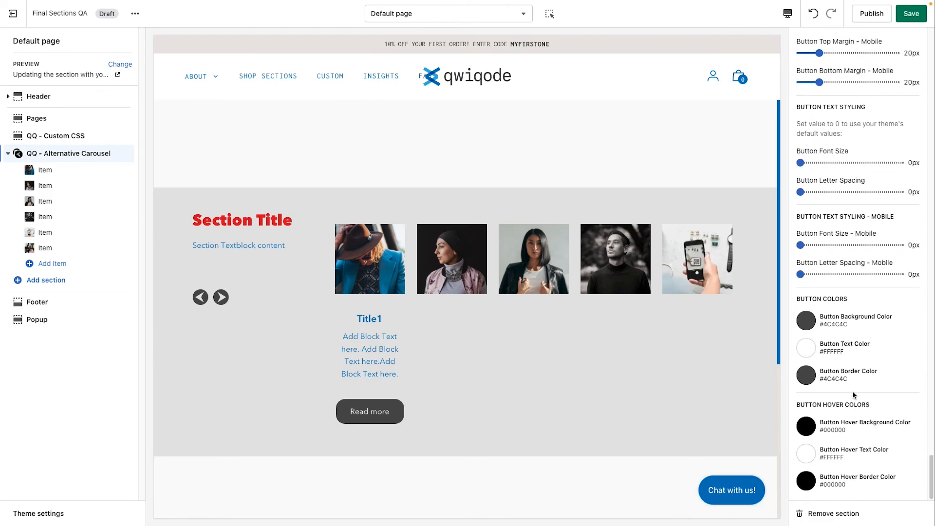
left_click(810, 322)
left_click(838, 281)
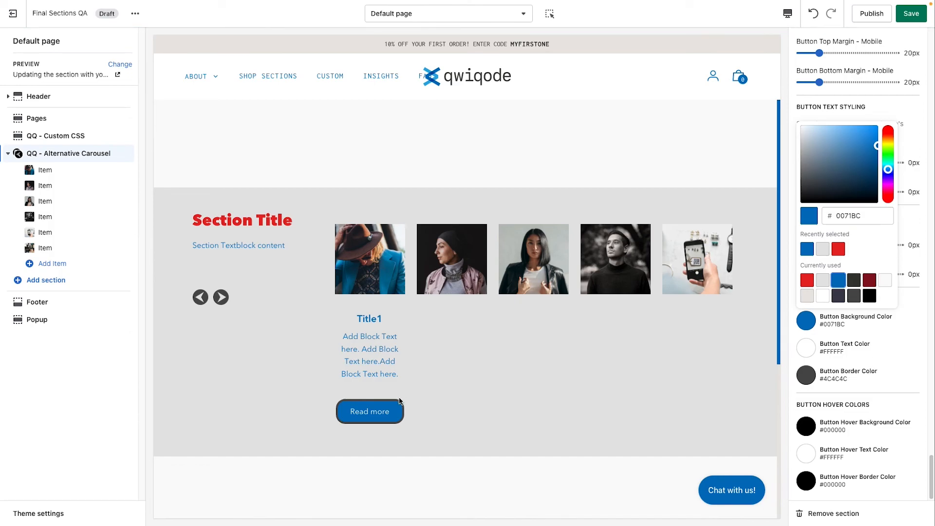
left_click(901, 381)
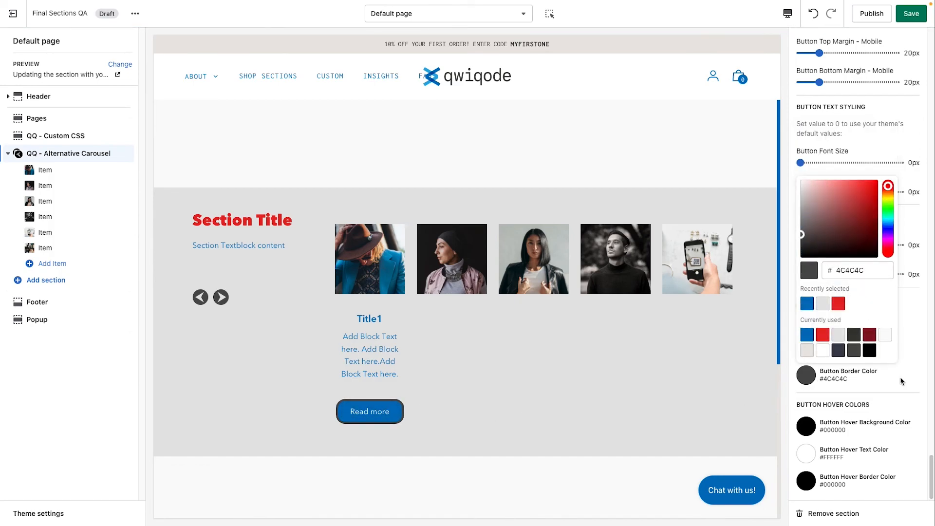
left_click(902, 382)
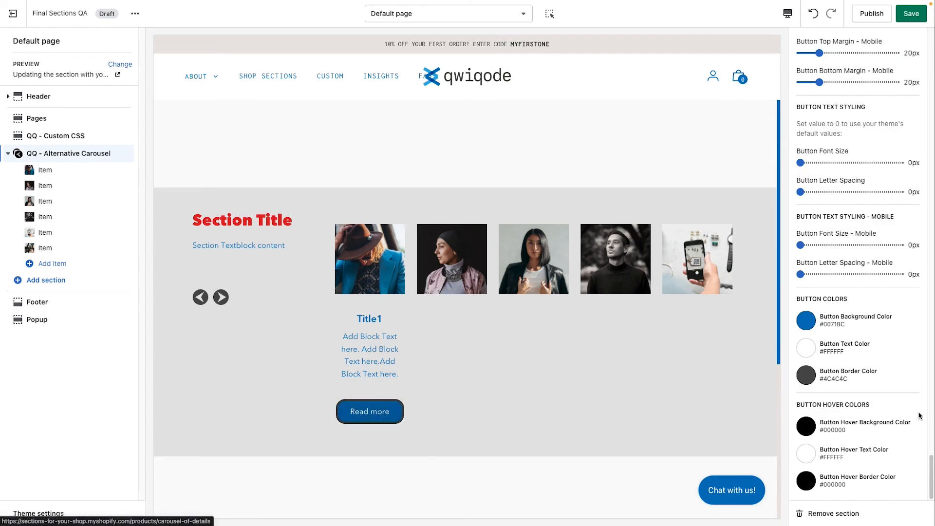
scroll(874, 456, "up", 4)
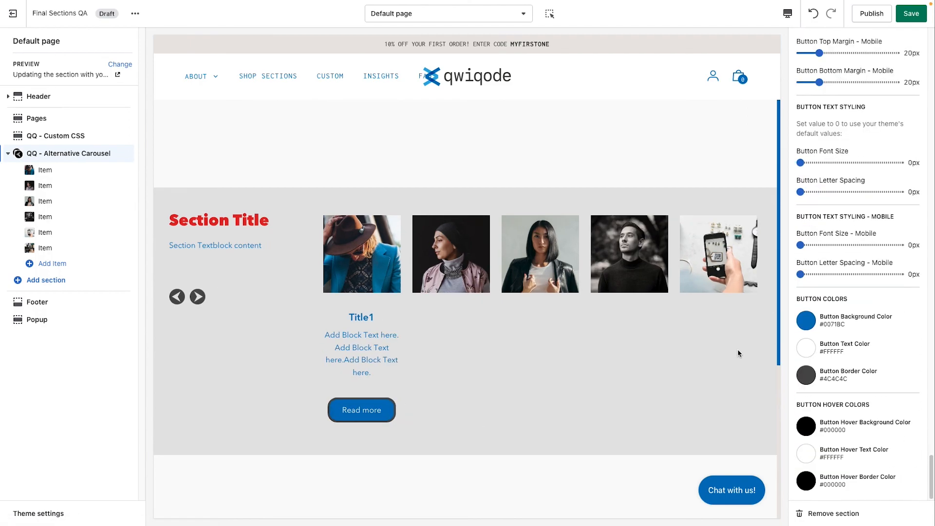